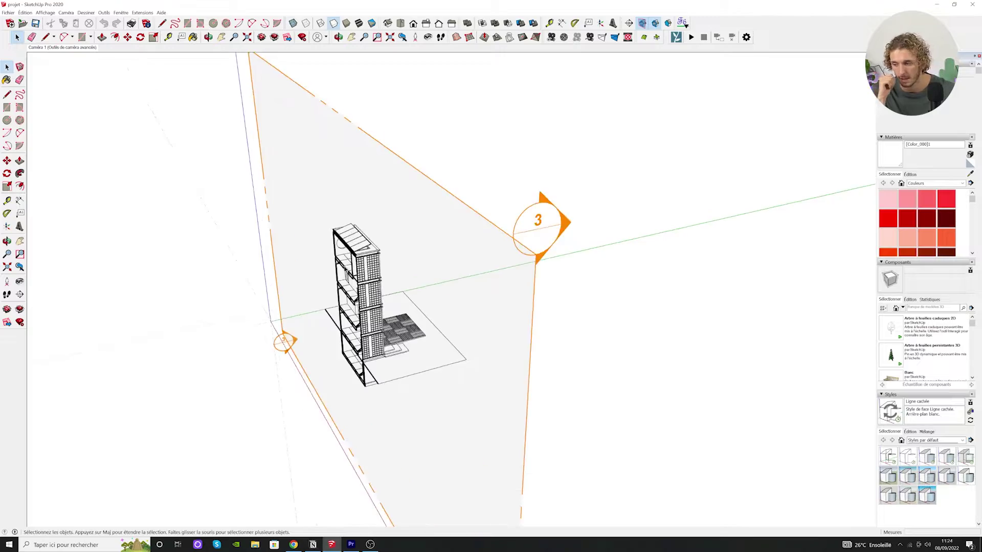
- Orbit around the sectioned building, then restore the frontal section view saved as Caméra 1
drag(366, 270, 399, 328)
scroll(568, 254, up, 3)
scroll(592, 268, down, 10)
click(65, 48)
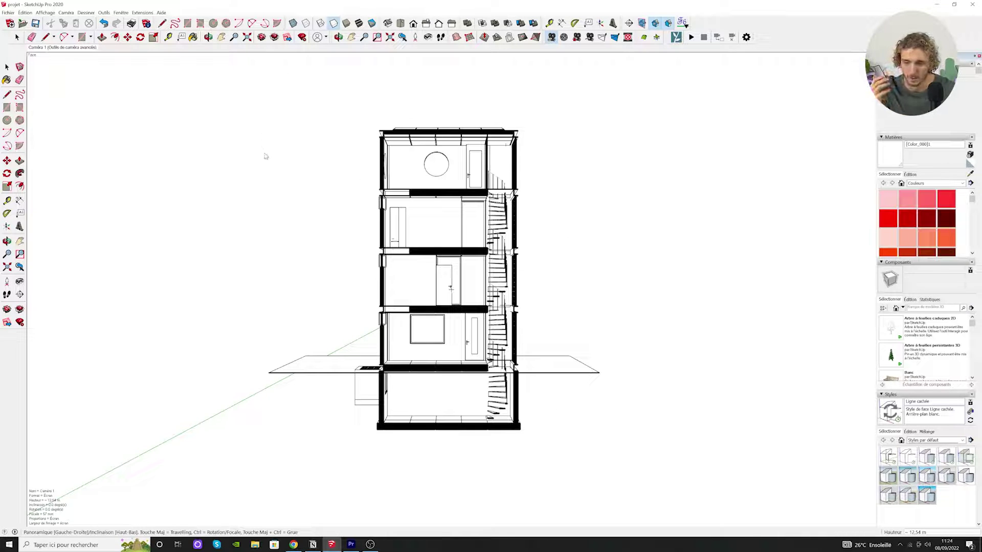
- Export the building's frontal section view as a 2D graphic
click(8, 13)
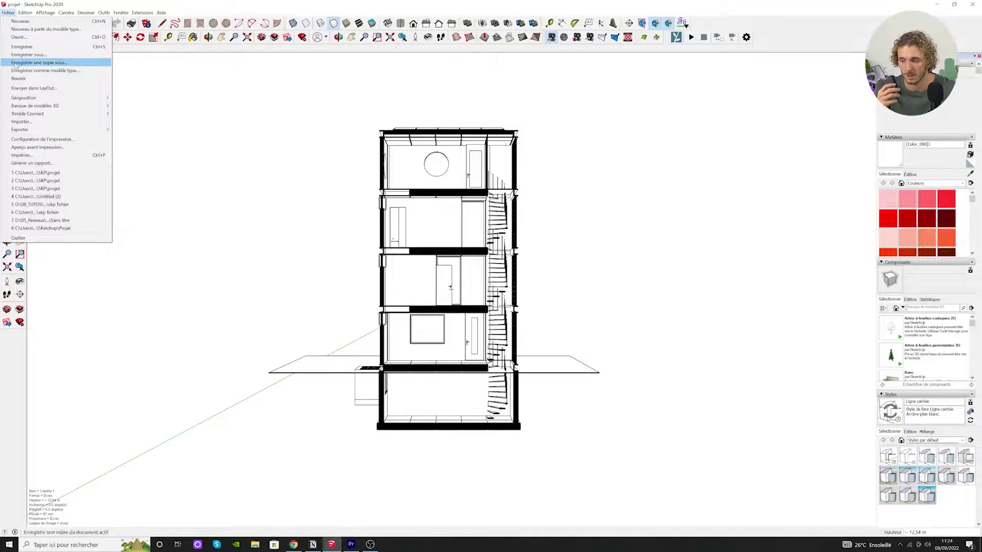
mouse_move(45, 131)
click(133, 138)
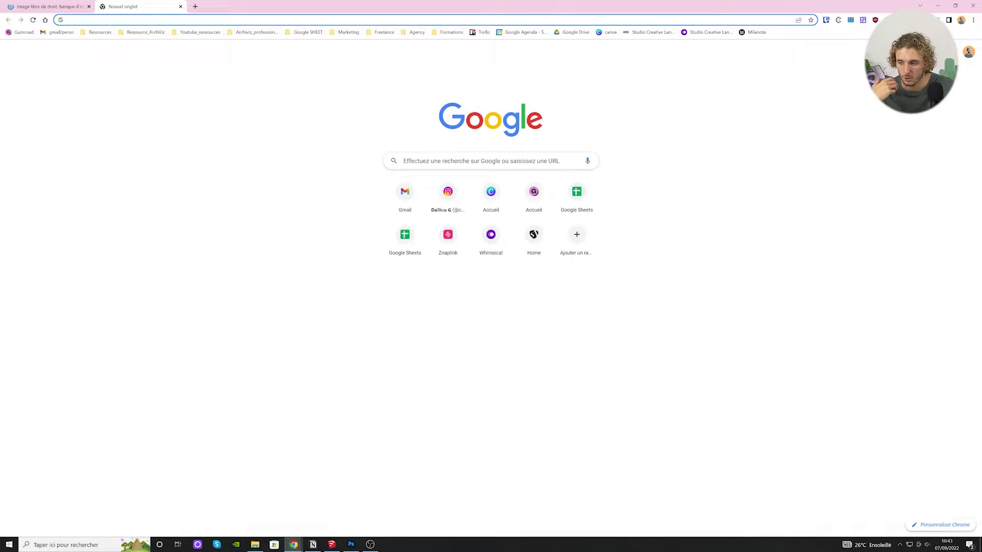
- Find the Unsplash website in Chrome, then return to the open Pexels page
text(unsp)
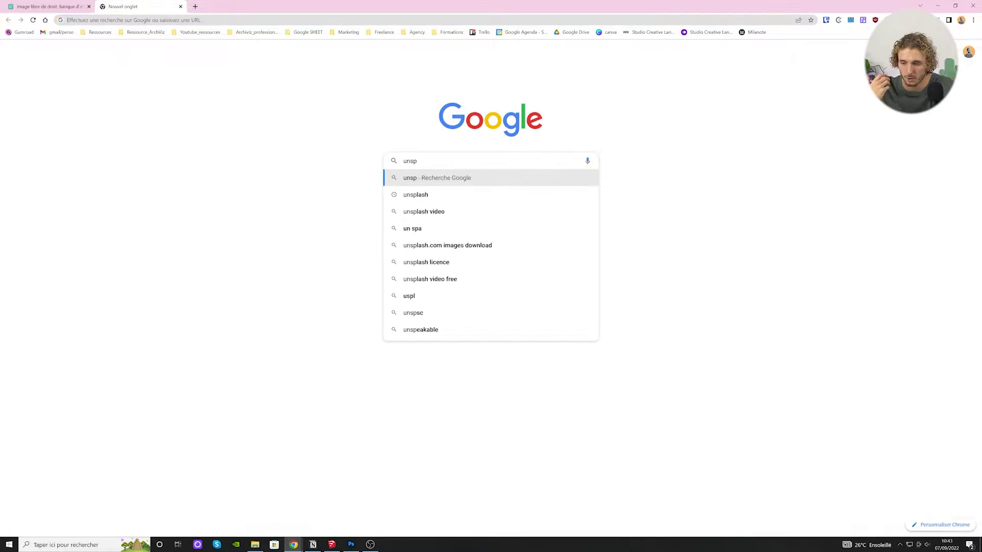
key(Return)
click(47, 7)
- Download the Pexels photo of the domed basilica seen across the water
scroll(545, 234, down, 13)
scroll(504, 322, up, 5)
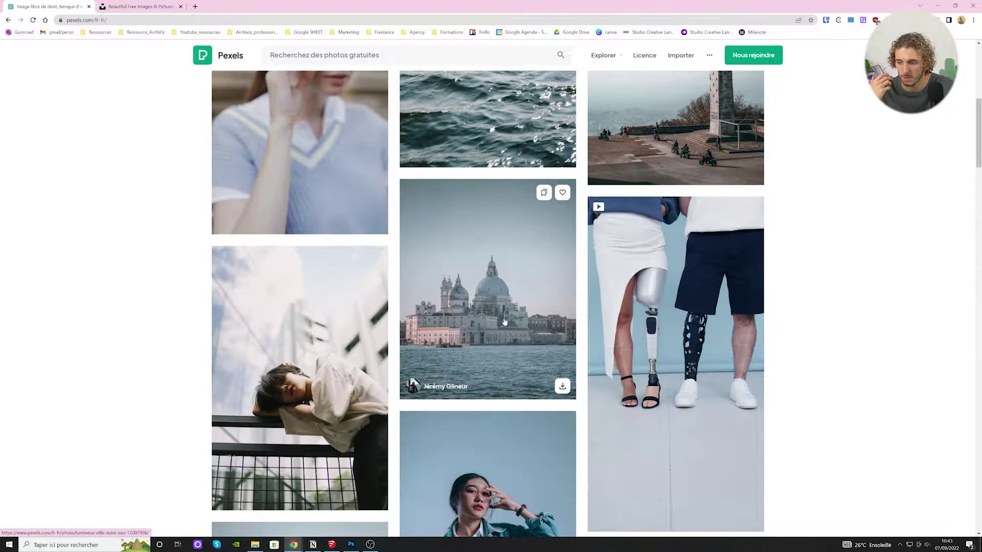
click(563, 387)
click(829, 368)
- Search Pexels for "street" photos
scroll(829, 367, down, 15)
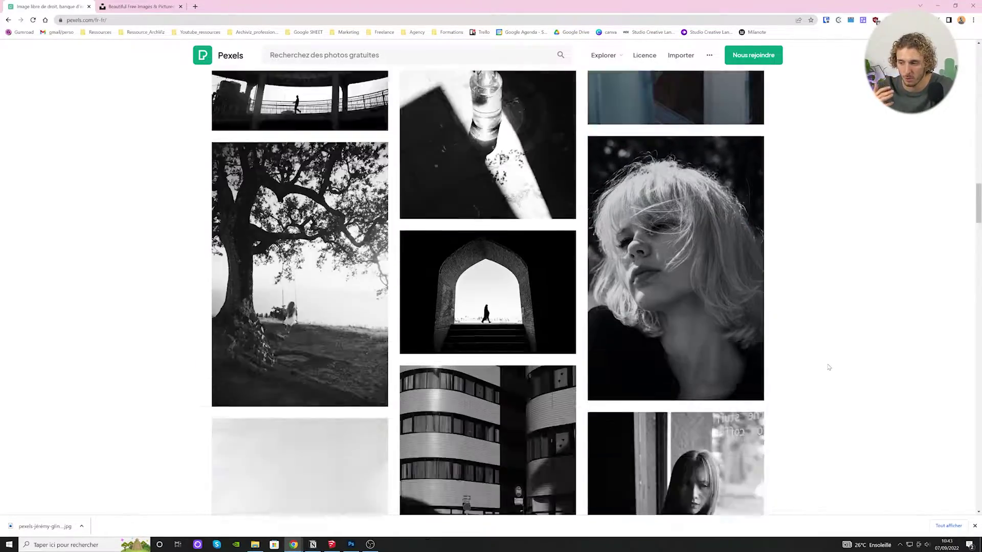
scroll(829, 368, up, 20)
click(390, 164)
text(street)
key(Return)
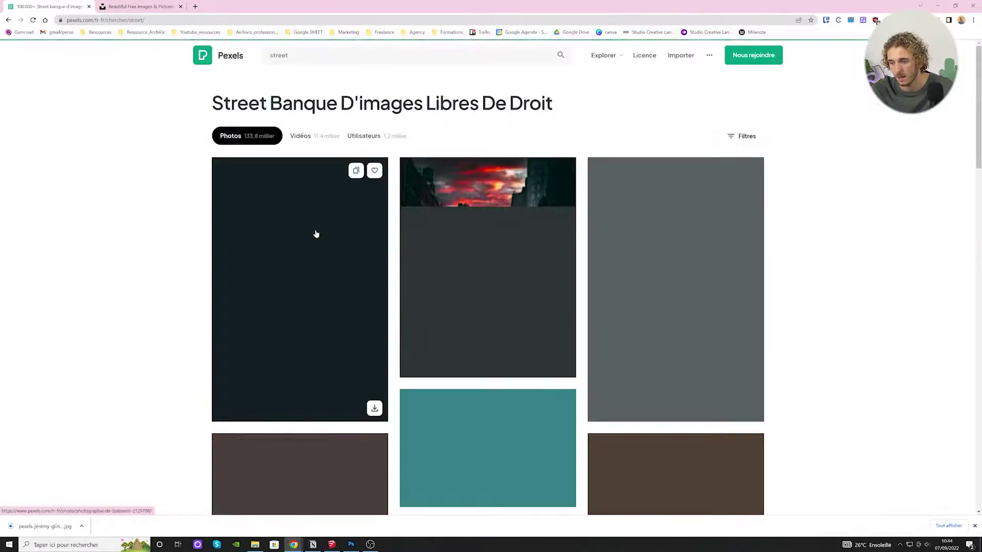
- Download two photos from the street results, including the colourful painted façades beside a cobbled road
scroll(792, 285, down, 20)
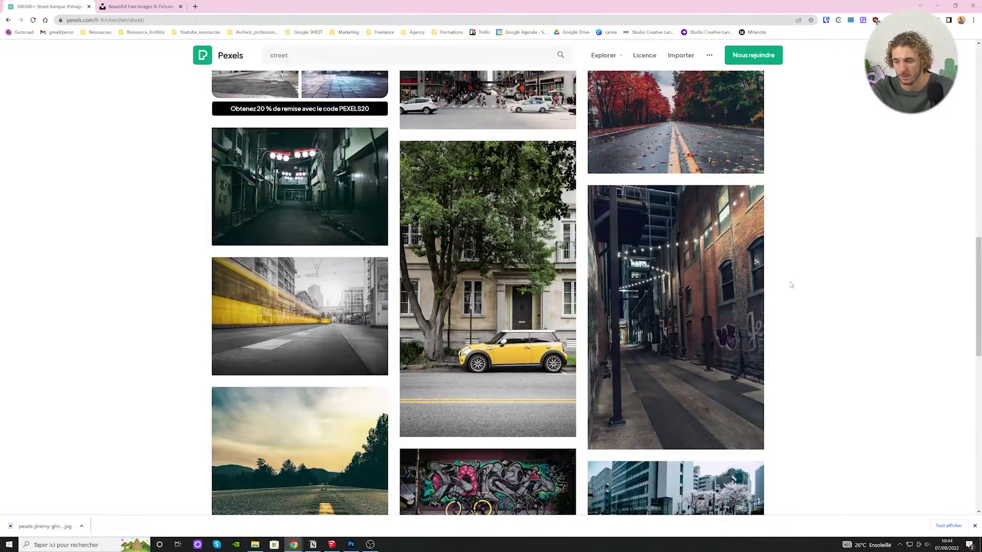
scroll(791, 284, down, 15)
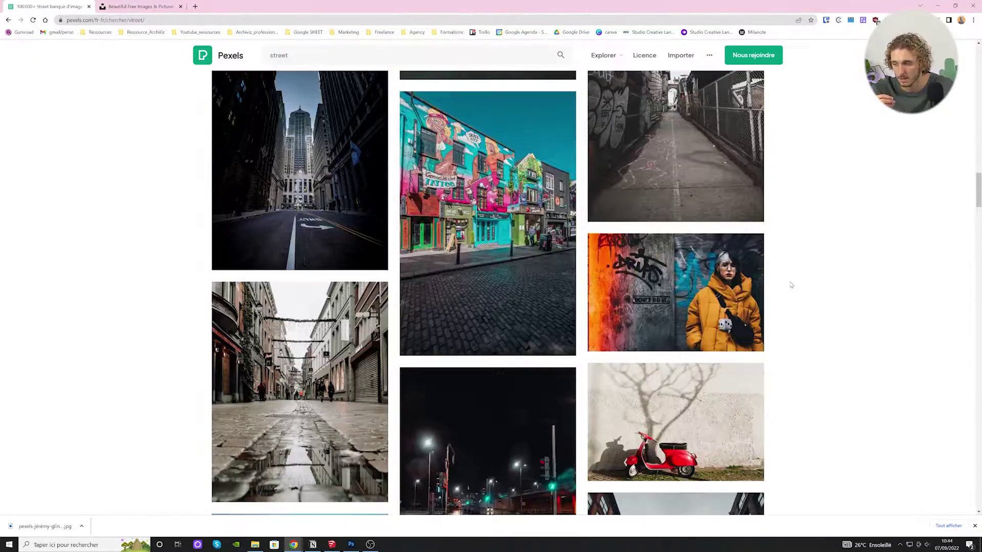
click(563, 343)
click(859, 316)
scroll(859, 316, down, 4)
scroll(859, 316, up, 2)
click(750, 317)
click(842, 332)
- Search Pexels for "mount" and download the photo of the rocky ridge under a cloudy blue sky
scroll(842, 333, down, 11)
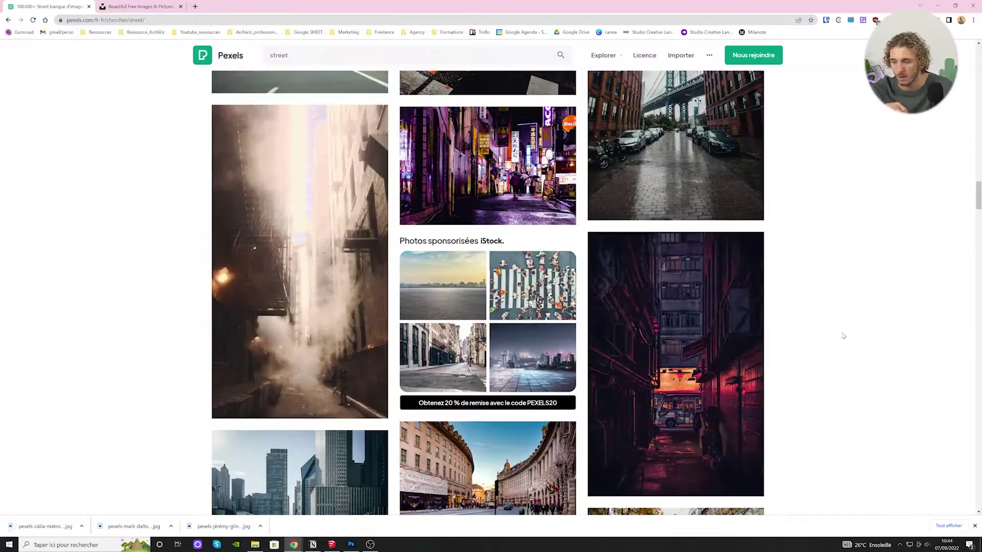
scroll(842, 336, down, 4)
scroll(841, 336, down, 13)
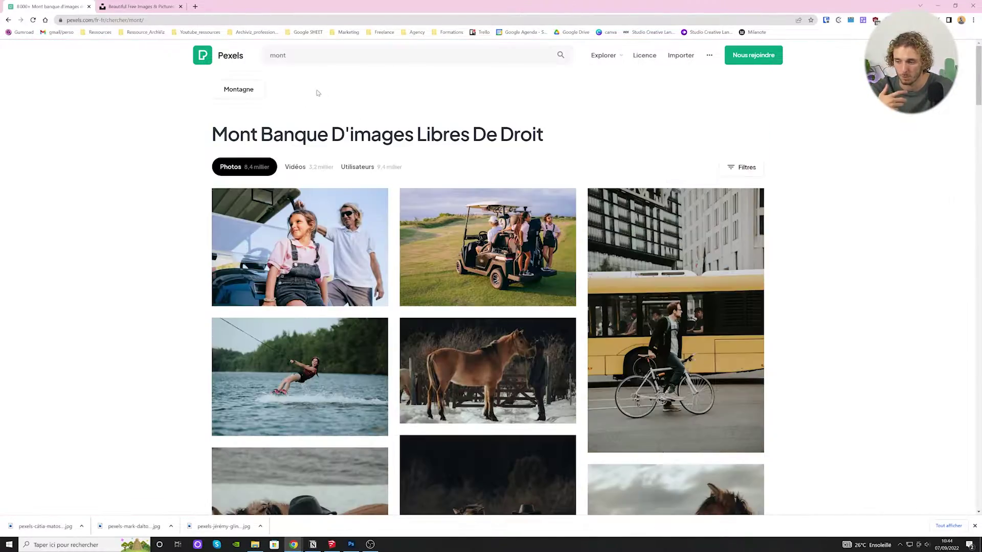
key(Return)
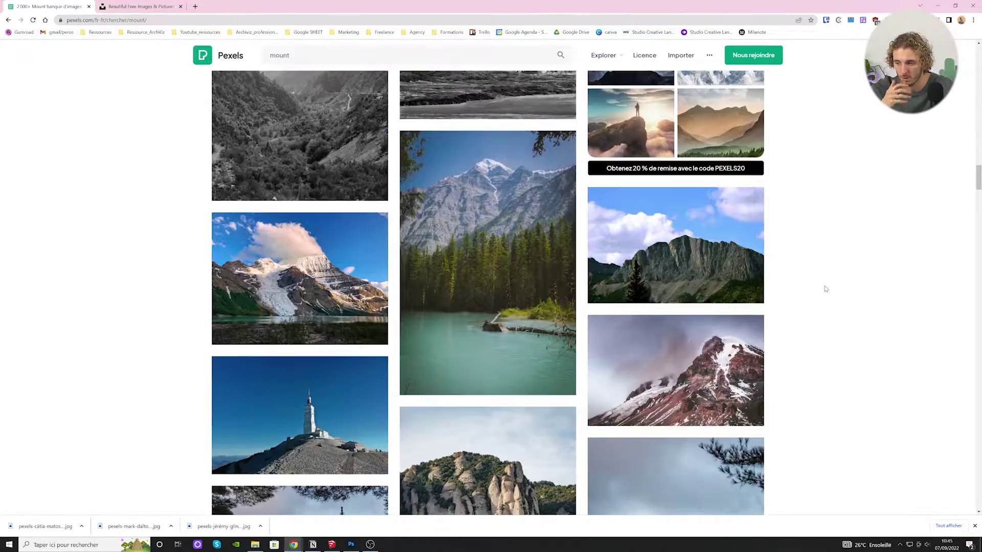
click(749, 288)
click(815, 287)
- Search Pexels for "tree" and look through the results for a usable photo
scroll(383, 197, down, 20)
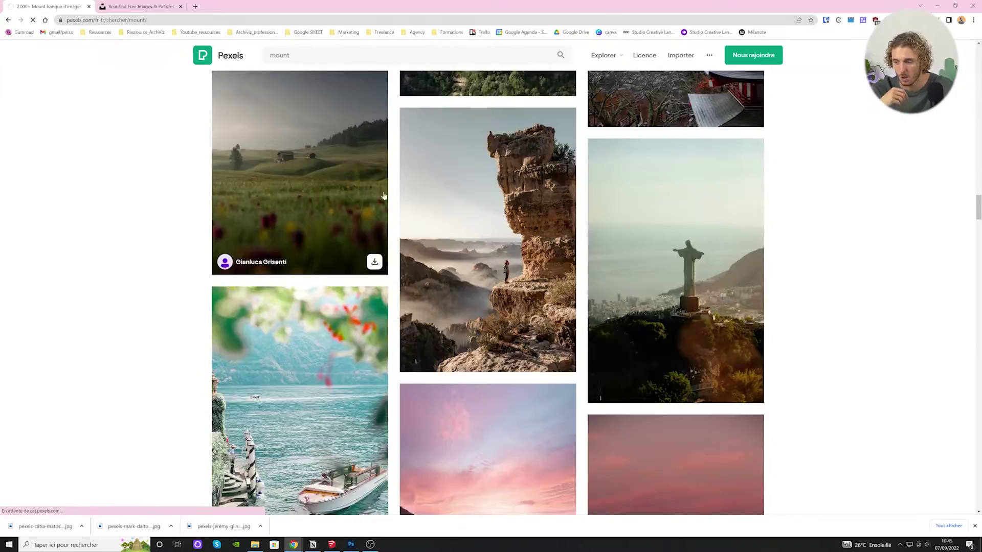
double_click(280, 55)
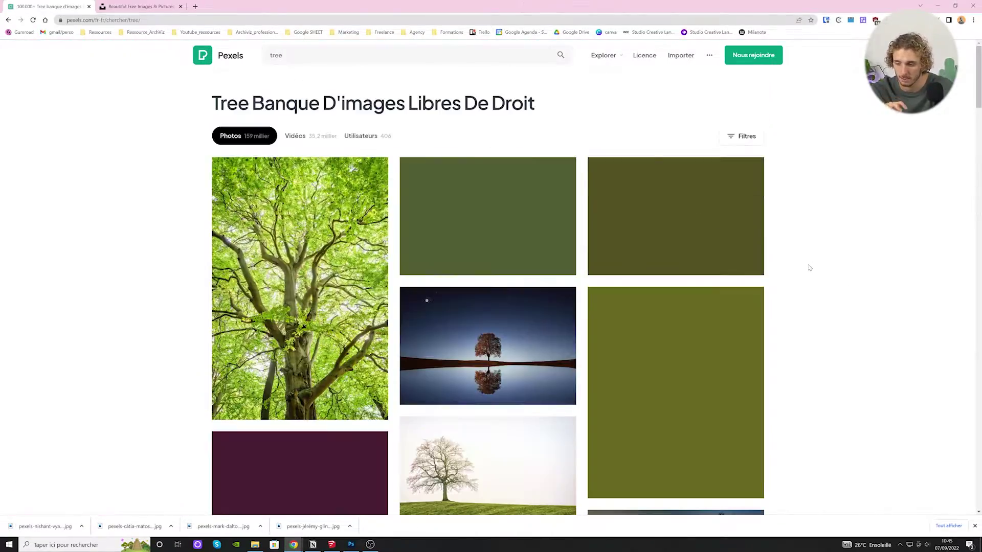
scroll(810, 267, down, 15)
scroll(810, 268, down, 15)
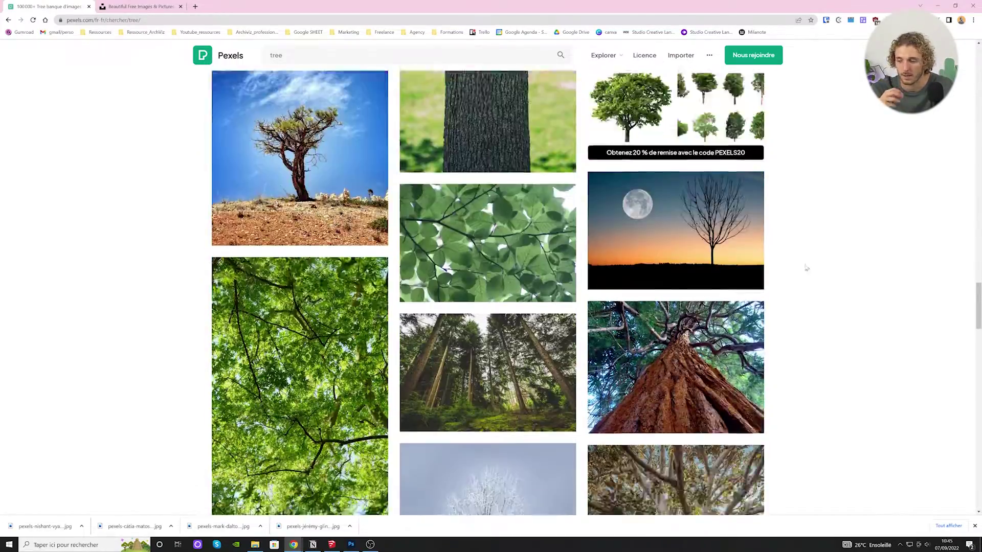
- Search Pexels for "park" and download suitable park photos for the collage
click(276, 55)
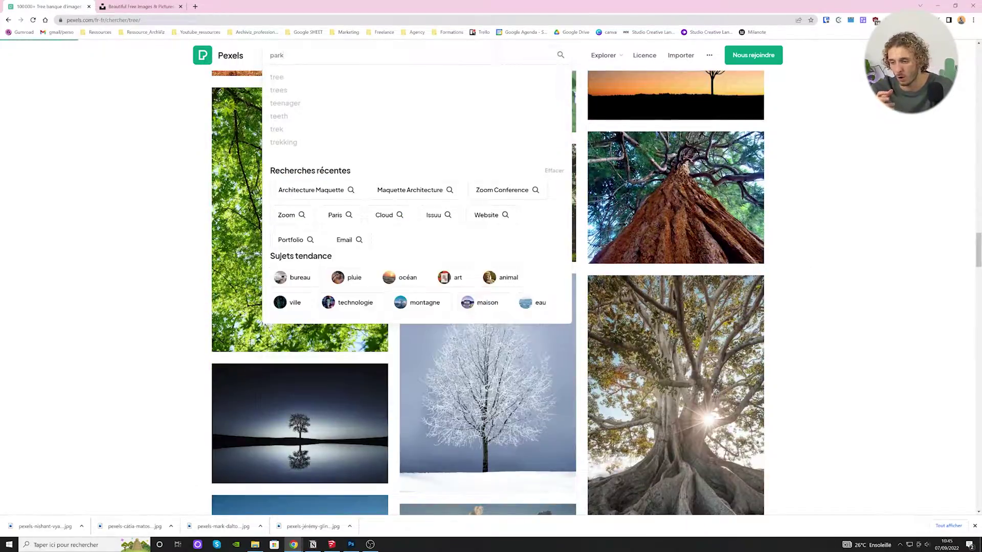
key(Return)
scroll(831, 267, down, 10)
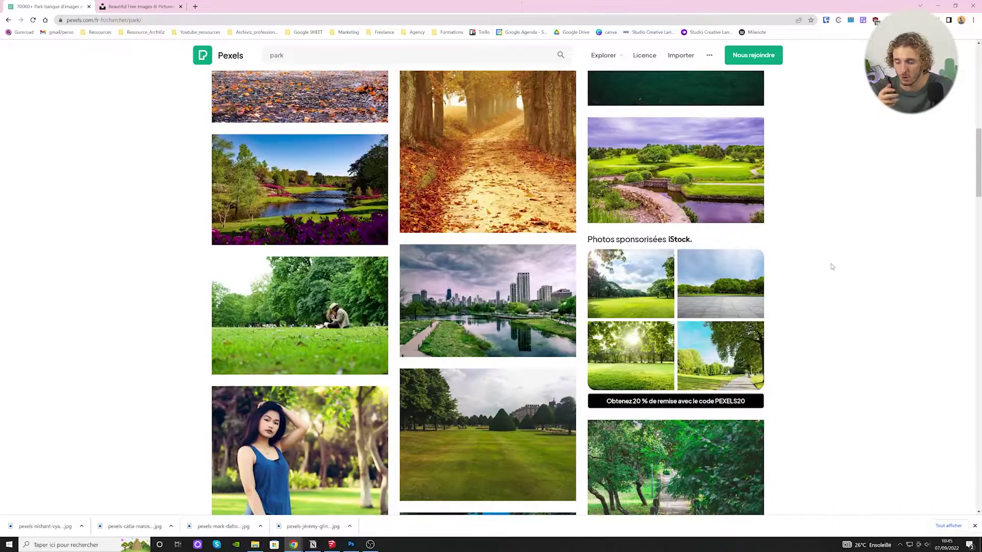
scroll(831, 267, down, 20)
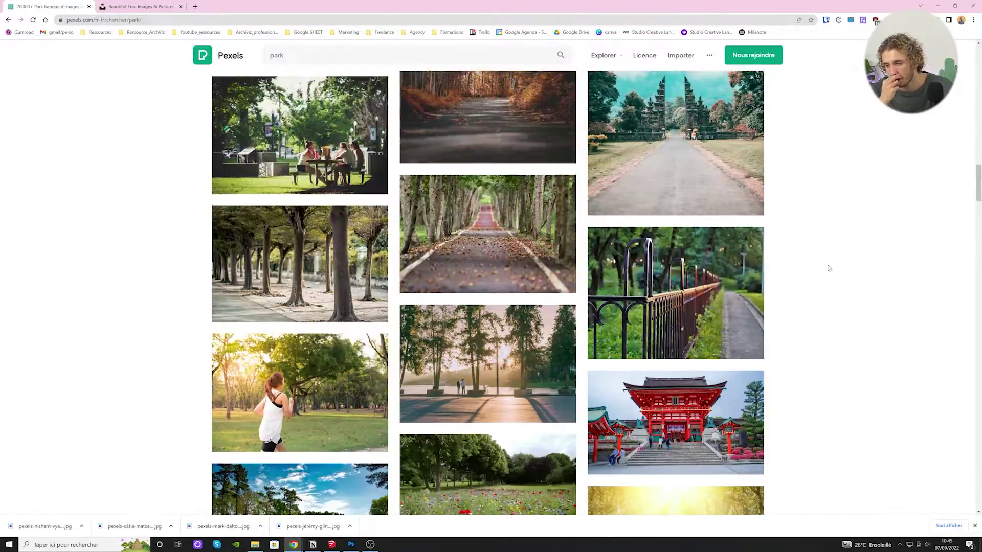
scroll(829, 268, down, 20)
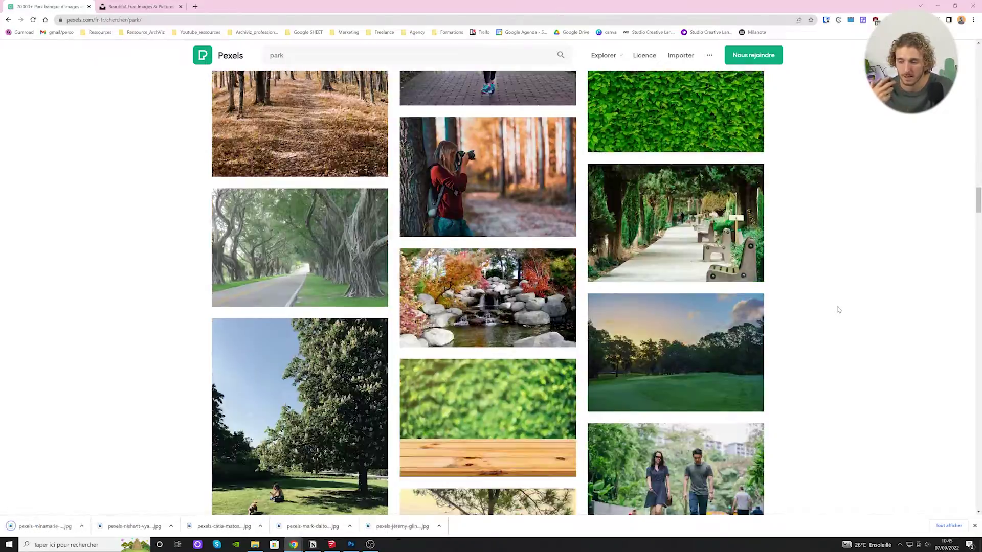
scroll(839, 310, down, 4)
scroll(844, 271, down, 15)
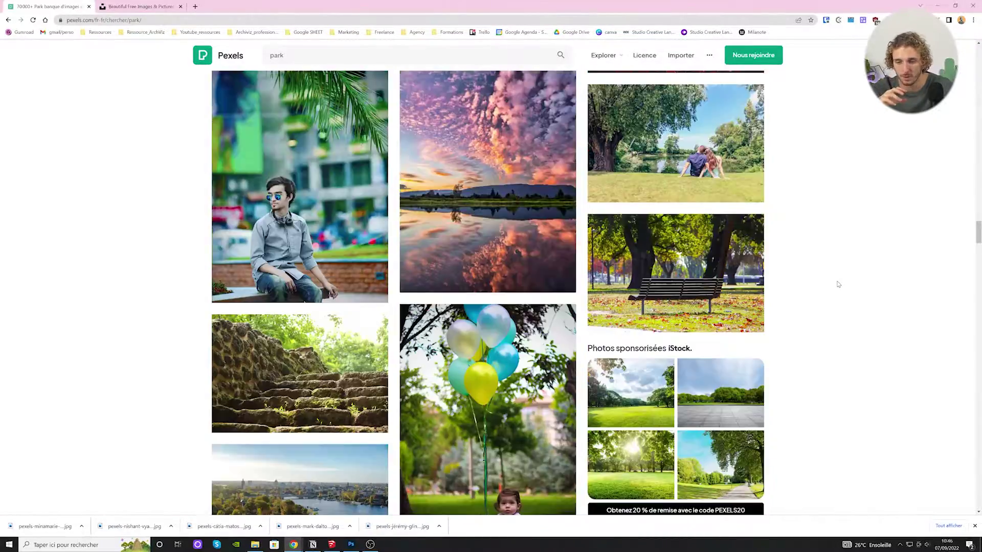
scroll(836, 288, down, 18)
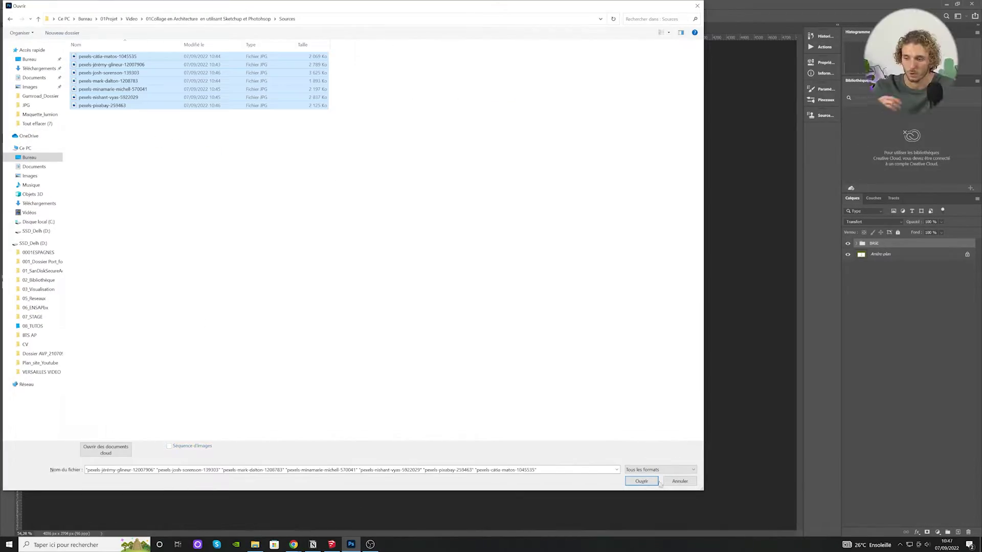
- Open the seven downloaded photos in Photoshop and bring the basilica photo into section.jpg
click(654, 482)
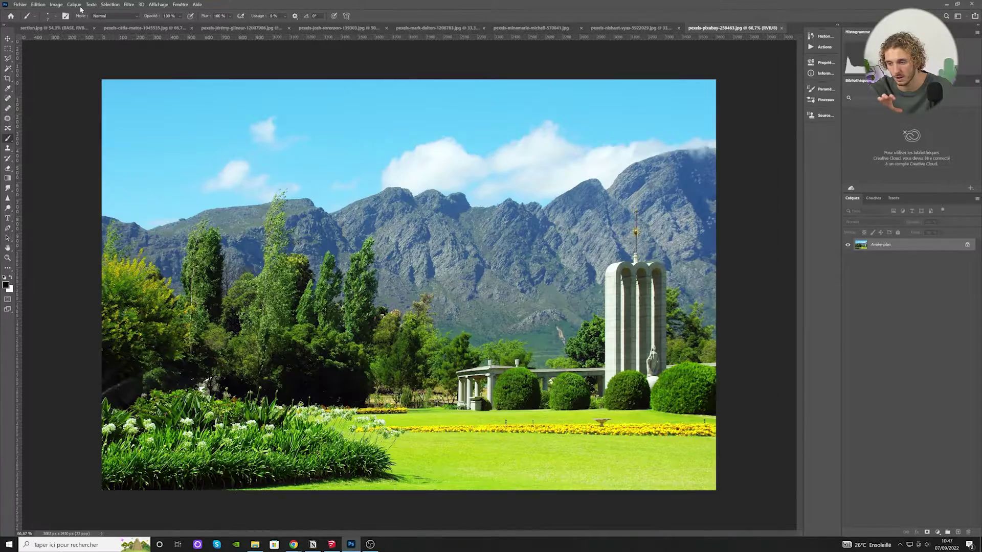
click(145, 27)
click(229, 27)
drag(429, 317, 352, 272)
drag(75, 67, 314, 248)
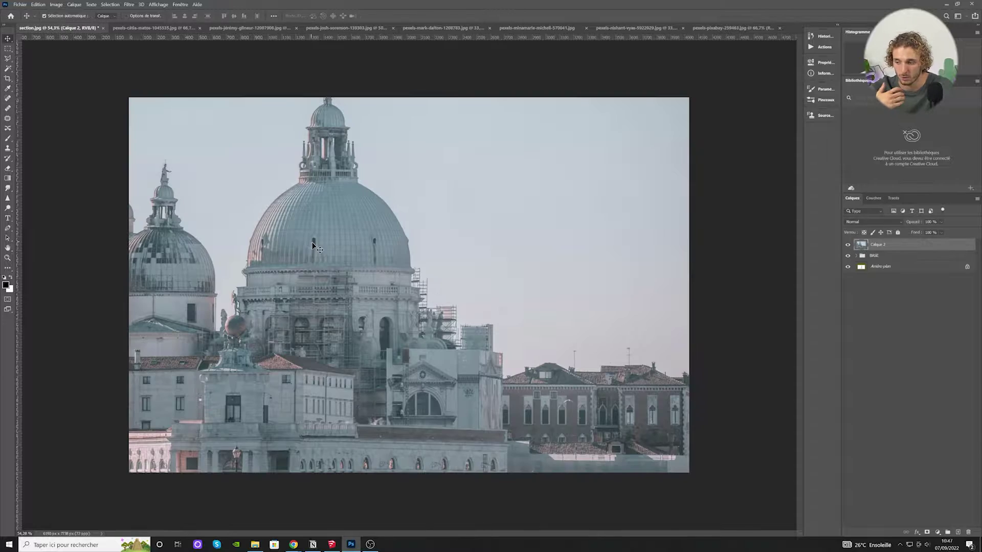
- Scale the basilica photo down to 31.70 % over the left half of the canvas
drag(738, 240, 520, 247)
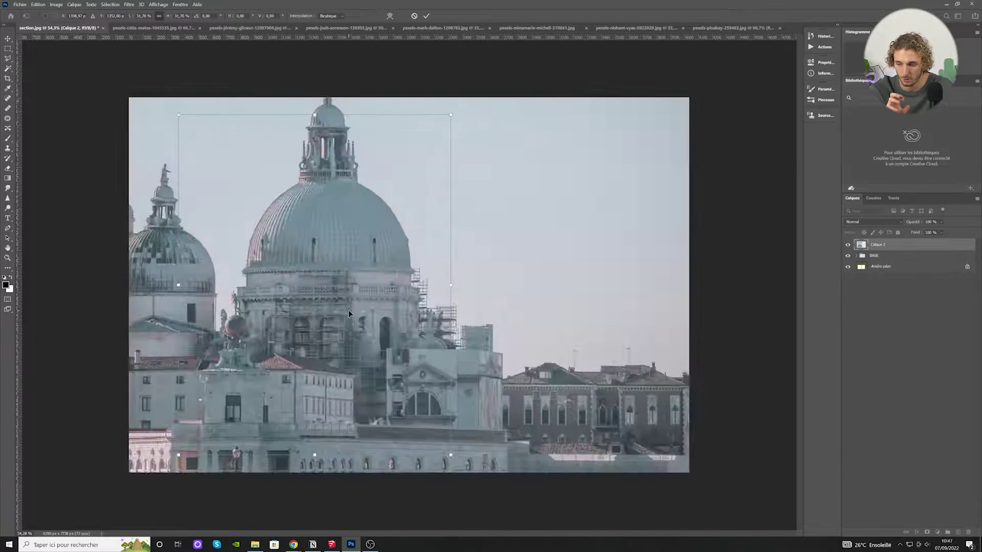
key(Return)
click(931, 252)
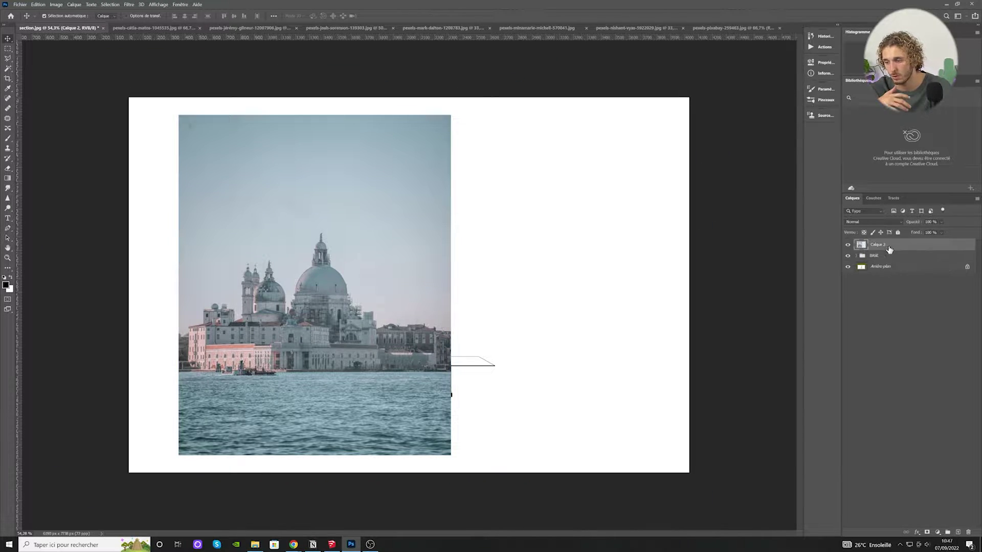
drag(888, 248, 906, 261)
key(ctrl+z)
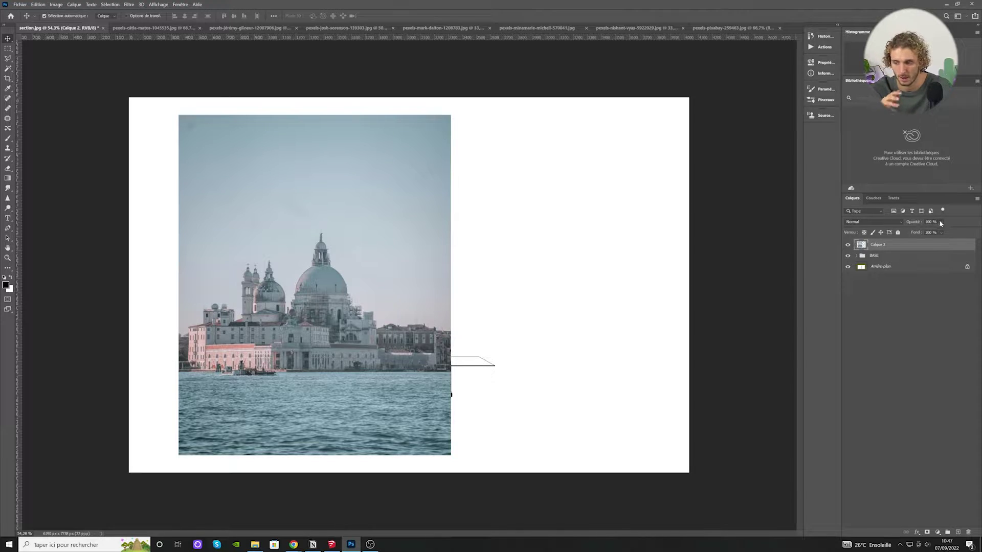
- Lower the basilica layer's opacity to 36 % and move it up so its waterline meets the section's ground line
drag(940, 222, 931, 232)
drag(348, 300, 348, 293)
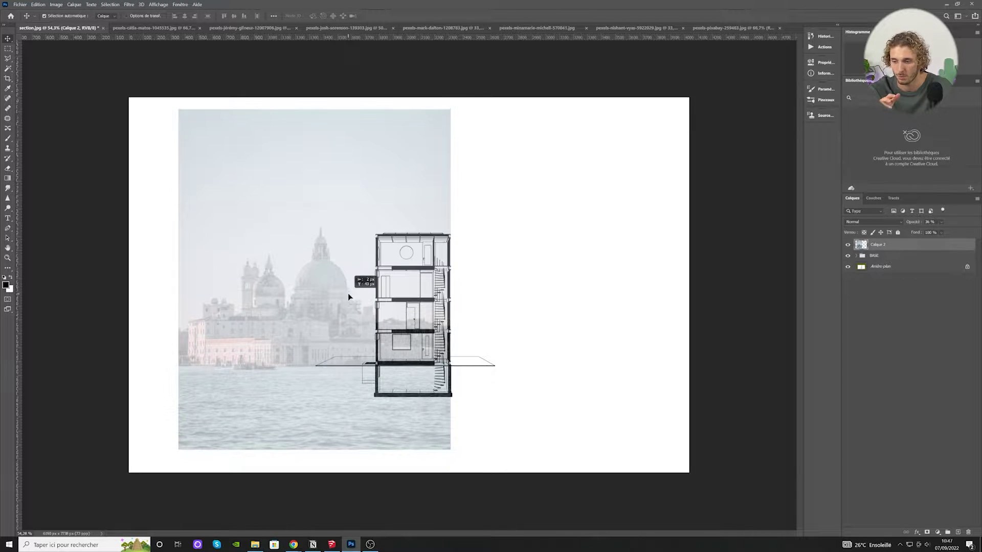
- Hide the water below the ground line with a layer mask from an inverted lasso selection, and restore the layer's opacity to 100 %
click(8, 58)
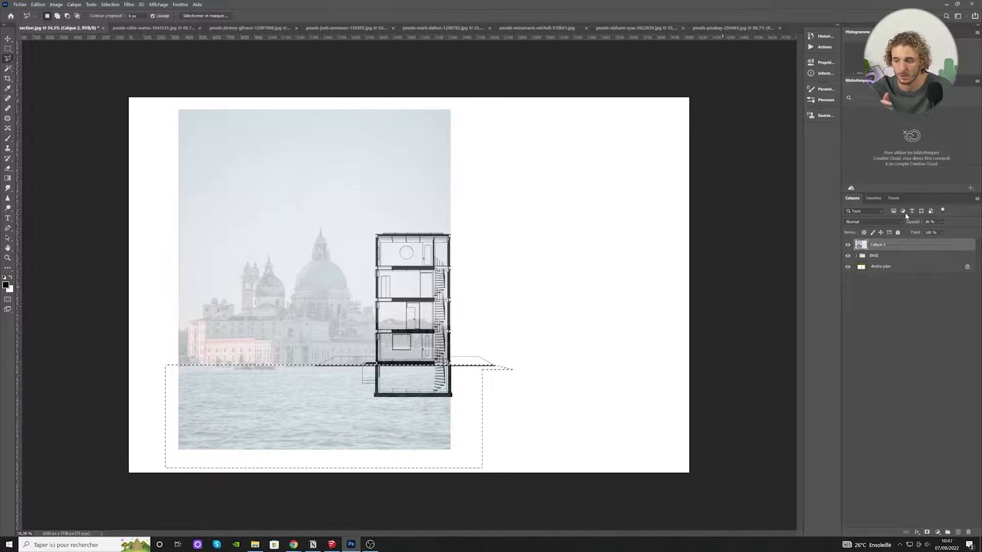
click(110, 4)
click(118, 34)
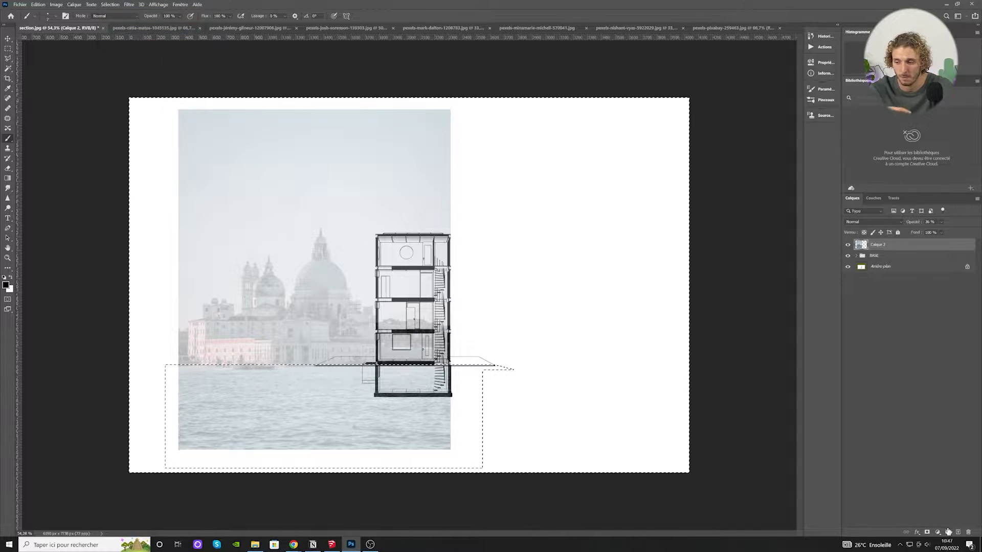
click(926, 532)
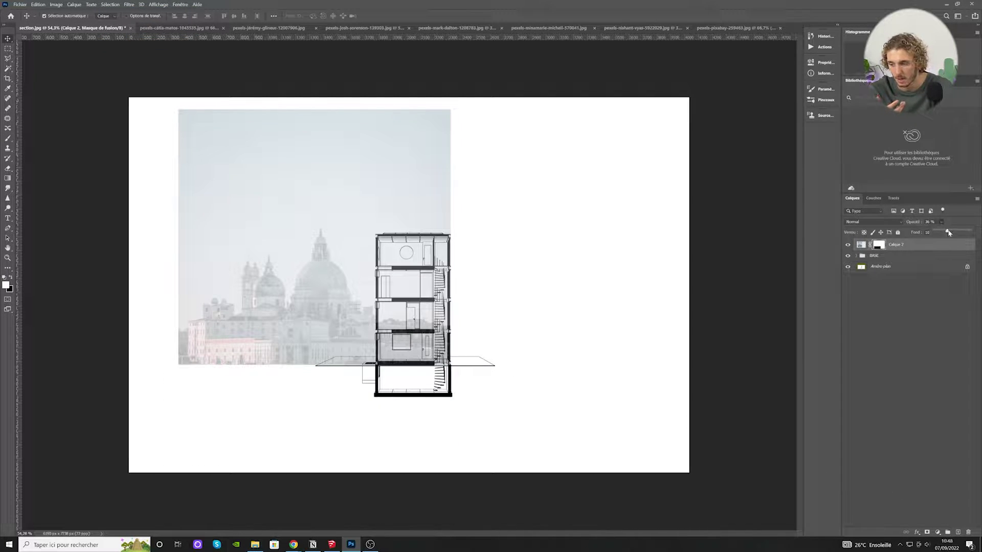
drag(948, 233, 970, 232)
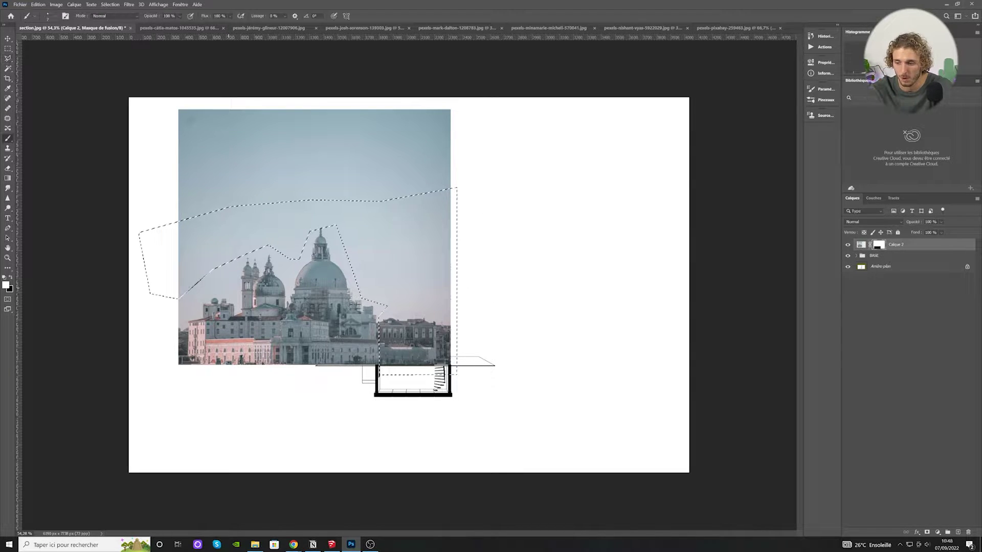
- Paint the layer mask to hide the sky above the domes and the photo area covering the building section
right_click(219, 219)
drag(233, 240, 259, 240)
click(51, 184)
mouse_move(409, 301)
mouse_down()
mouse_move(478, 174)
mouse_move(507, 263)
mouse_up()
key(ctrl+d)
drag(338, 176, 291, 203)
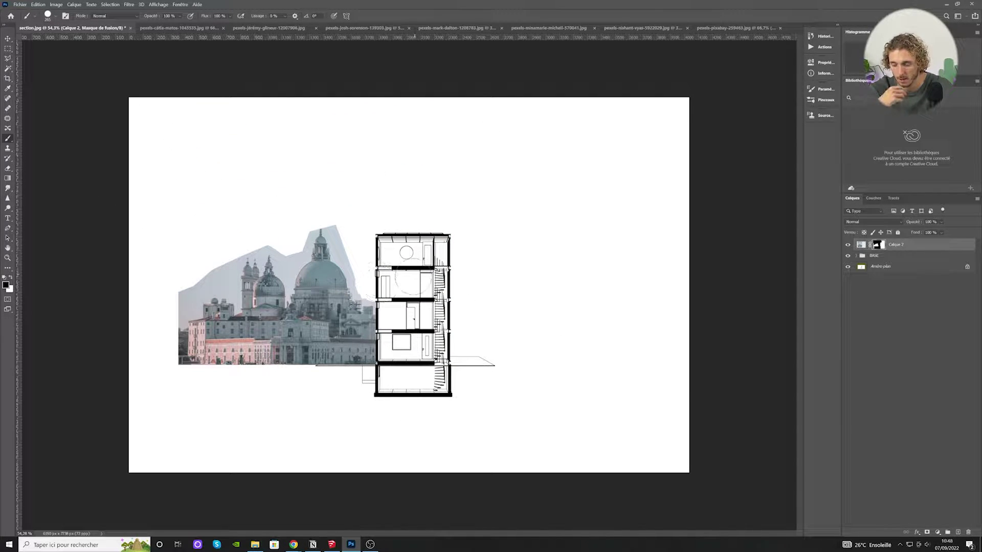
- Select the remaining strip of photo along the building's left wall with the lasso for masking
key(l)
scroll(372, 294, up, 5)
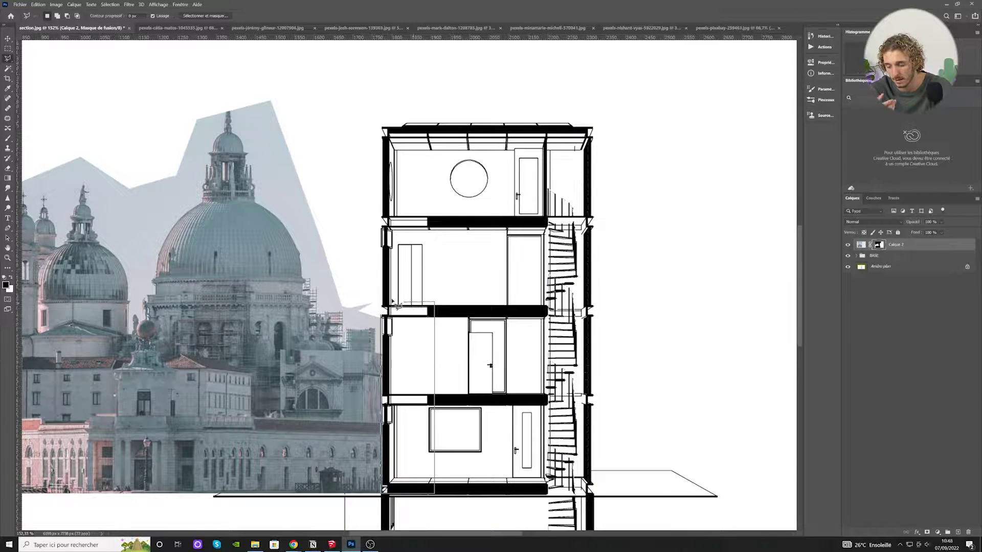
key(ctrl+0)
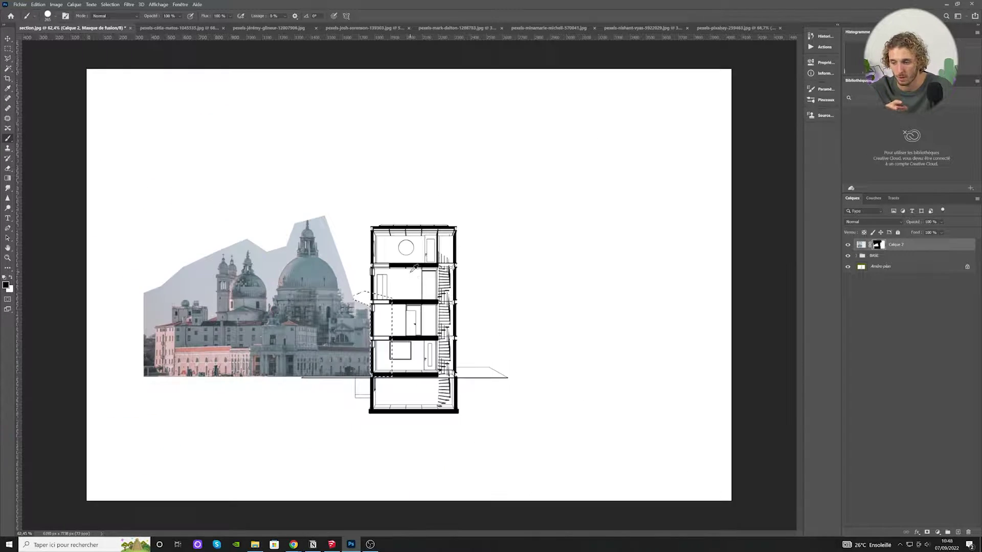
- Enlarge the masked basilica photo with Free Transform and reposition it behind the building section
key(ctrl+t)
drag(456, 278, 606, 279)
drag(544, 218, 561, 247)
key(Return)
- Lower the basilica photo layer's opacity to 32 % and paint its mask to hide the remaining photo over the building section
click(941, 222)
drag(954, 232, 924, 231)
key(l)
click(7, 138)
drag(389, 240, 420, 358)
- Adjust the brush size and paint the basilica mask to reveal the photo inside the top floor's round window
scroll(406, 246, up, 5)
right_click(407, 246)
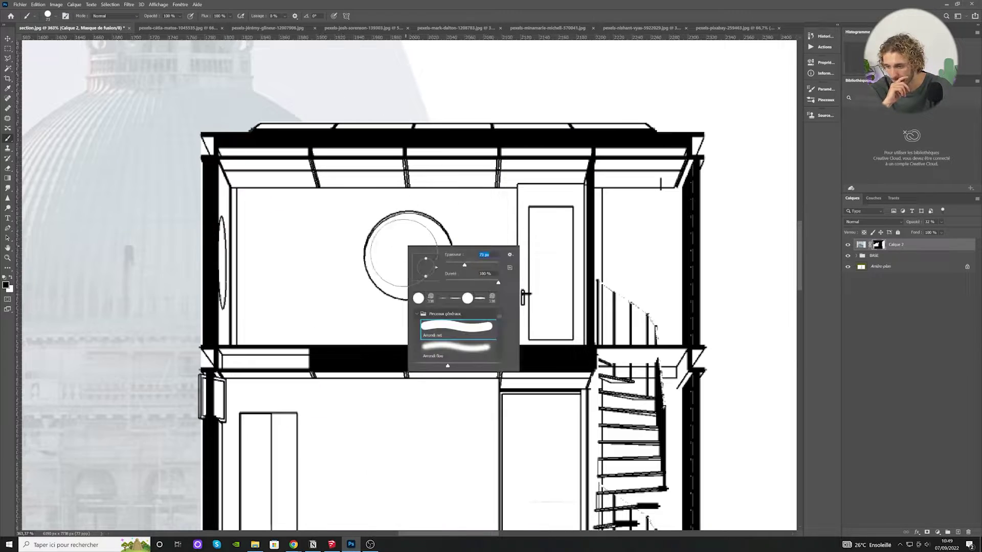
key(Return)
key(x)
click(407, 256)
scroll(363, 424, down, 3)
scroll(363, 424, down, 5)
- Bring the city street photo into the section document as a new layer, scale it with Free Transform and place it over the section
key(v)
click(363, 27)
drag(408, 277, 462, 259)
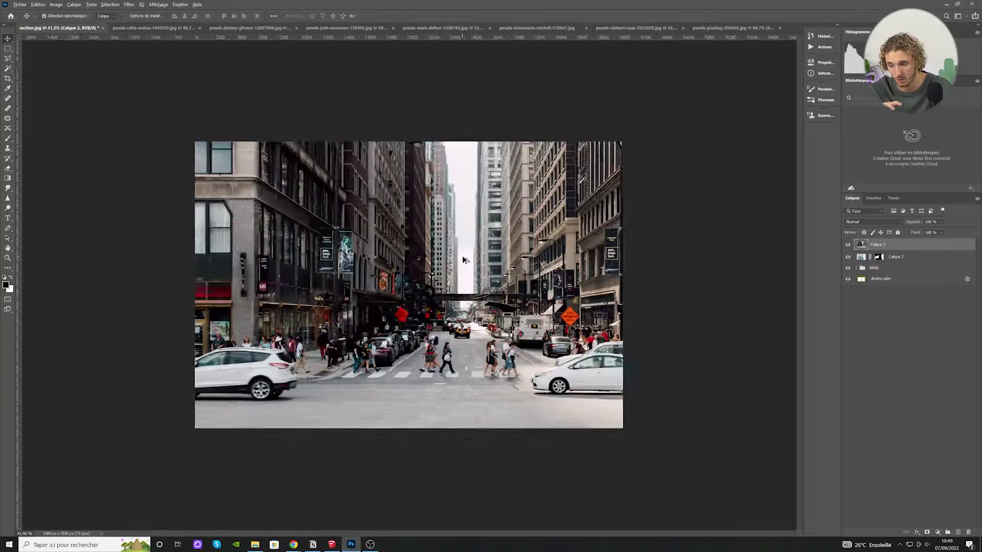
key(ctrl+t)
scroll(462, 259, down, 2)
drag(623, 285, 550, 278)
drag(400, 331, 393, 346)
drag(493, 231, 542, 203)
key(Return)
- Lower the street photo layer's opacity to 36 %, then shrink it with Free Transform and align it with the section's ground level
drag(941, 222, 929, 232)
scroll(425, 127, up, 5)
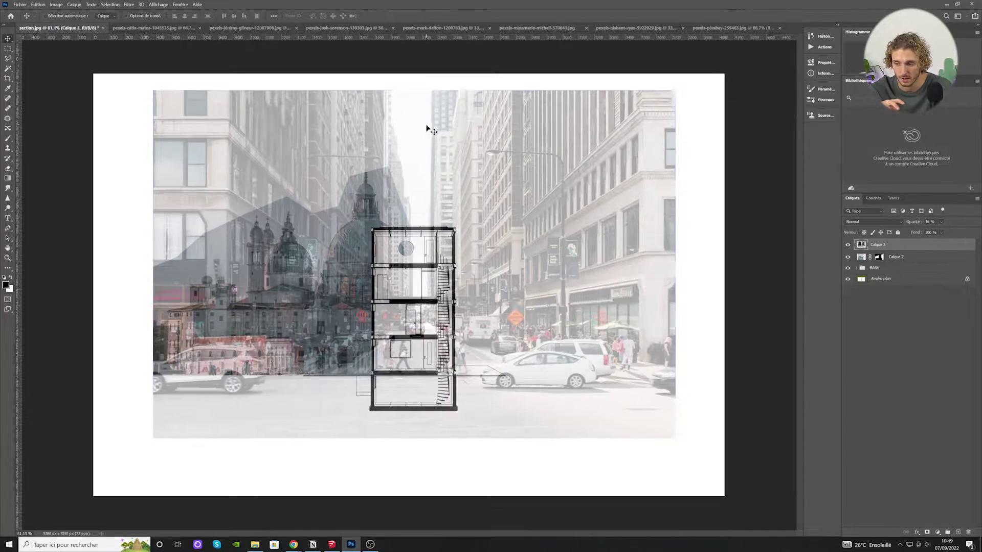
key(ctrl+t)
drag(675, 91, 564, 178)
drag(515, 289, 562, 281)
key(Return)
- Mask the street photo to the band of cars and pedestrians with an inverted lasso selection, and restore the layer's opacity to 100 %
key(l)
click(173, 325)
shift+click(662, 326)
shift+click(663, 158)
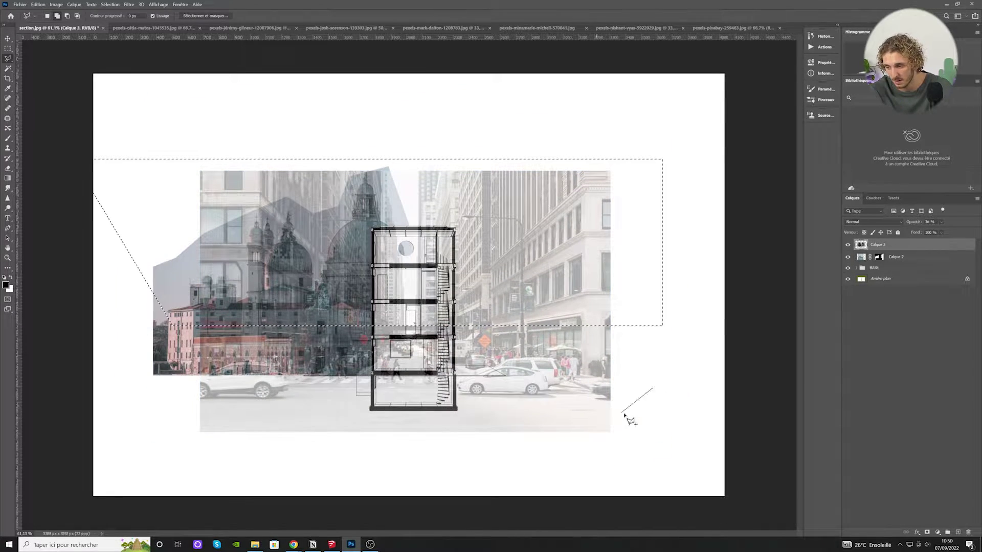
click(110, 4)
click(118, 36)
click(927, 532)
key(v)
key(0)
mouse_move(511, 358)
mouse_down()
mouse_move(511, 372)
mouse_move(516, 355)
mouse_up()
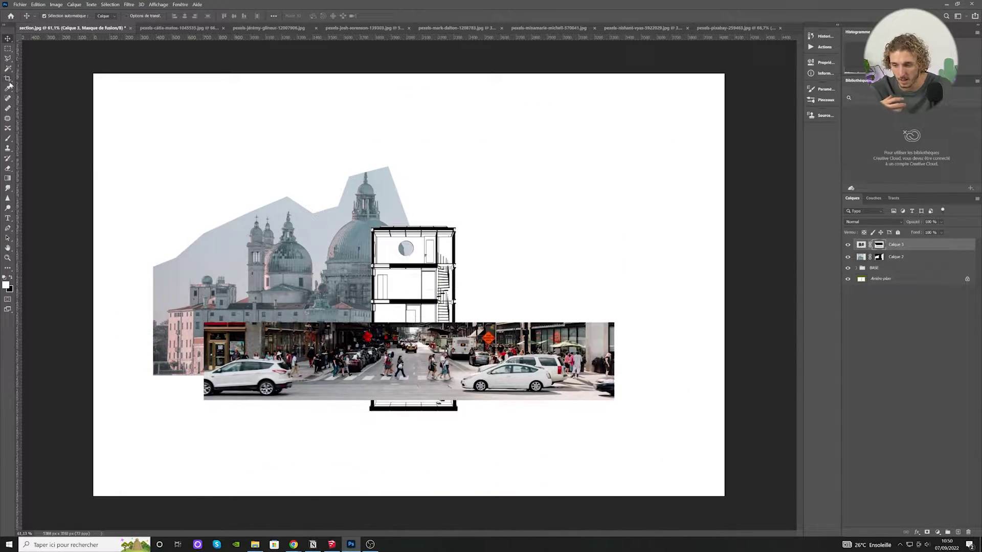
- Paint the mask to hide the street photo's left end with the white SUV, and shift the photo down and to the left
key(b)
mouse_move(330, 298)
mouse_down()
mouse_move(277, 312)
mouse_move(206, 403)
mouse_up()
key(x)
key(ctrl+d)
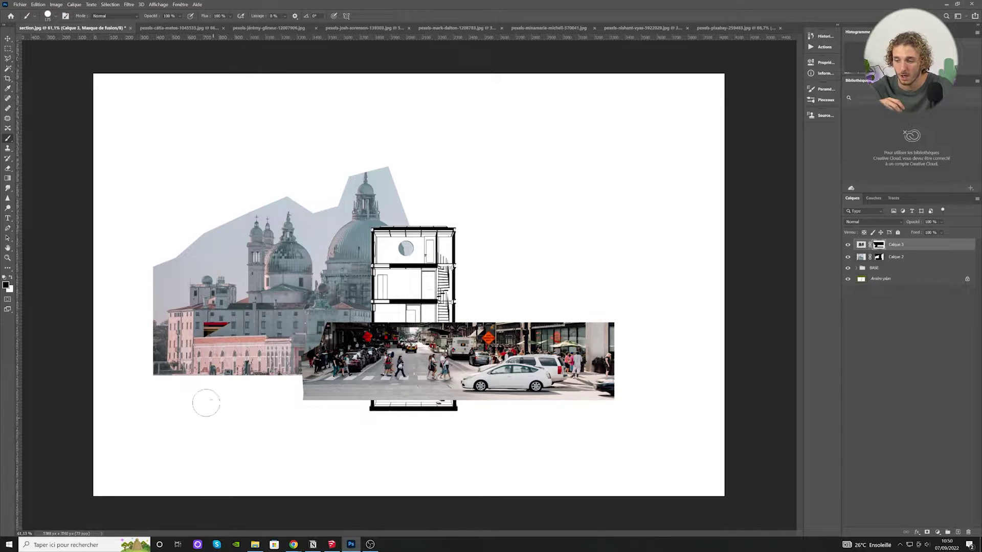
drag(328, 358, 283, 369)
- Hide the street photo inside the building section by masking a lasso selection around it, and trim the photo's upper edge
key(l)
click(7, 139)
drag(409, 342, 435, 388)
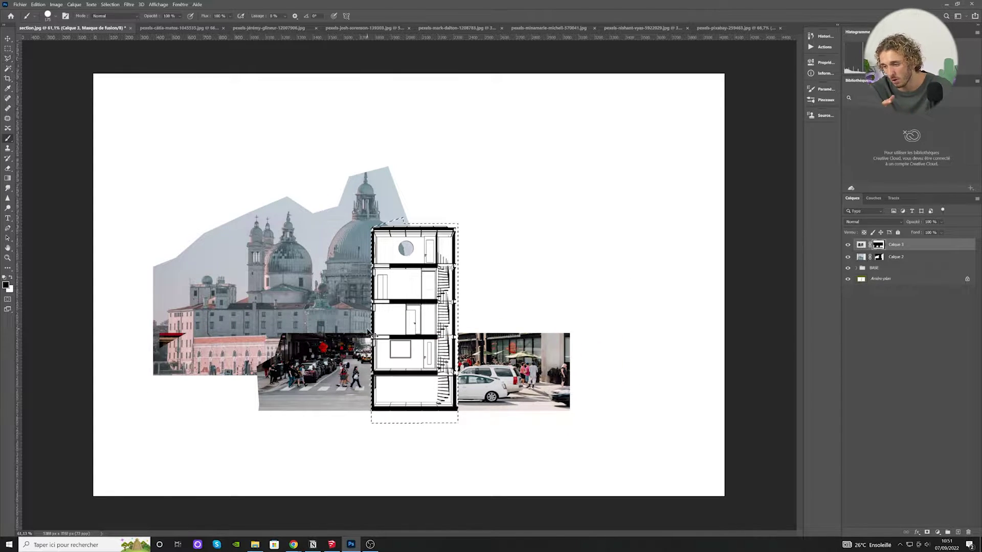
key(ctrl+d)
drag(307, 353, 537, 335)
- Bring the rocky mountain photo into the section collage as a new layer
key(v)
scroll(449, 239, down, 4)
click(358, 27)
click(543, 28)
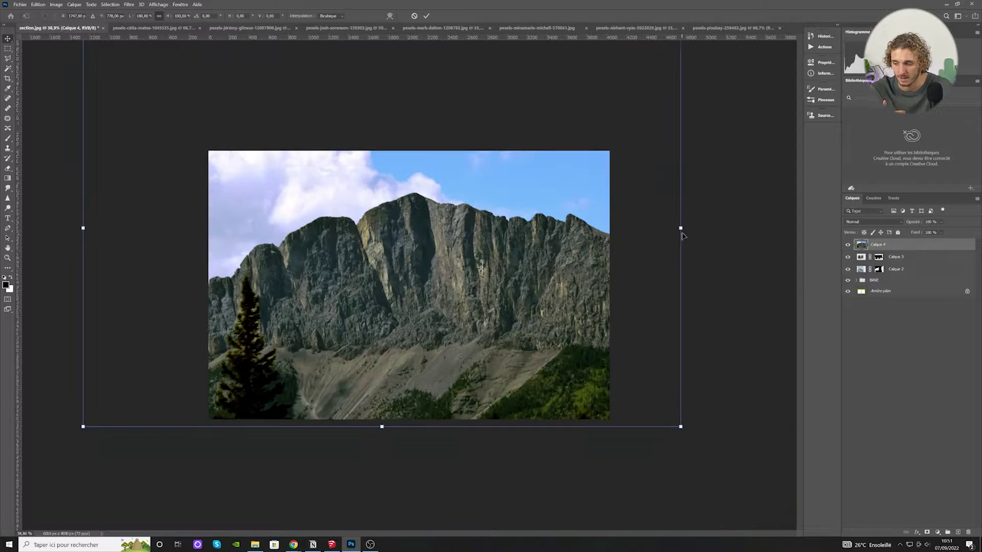
- Paint the mountain's layer mask to hide its lower slopes and upper sky, and raise the photo behind the basilica and section
click(8, 139)
mouse_move(212, 310)
mouse_down()
mouse_move(578, 364)
mouse_move(599, 327)
mouse_up()
drag(419, 296, 424, 195)
scroll(616, 331, up, 3)
drag(148, 138, 670, 124)
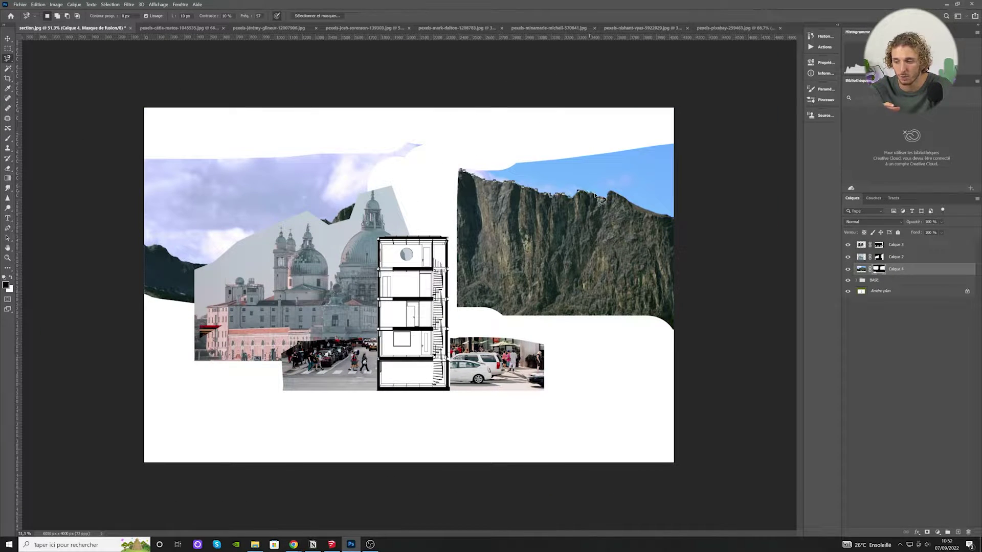
- Hide the remaining sky along the mountain ridge by painting the mask inside the magnetic lasso selection
key(b)
drag(440, 179, 695, 197)
drag(410, 148, 181, 211)
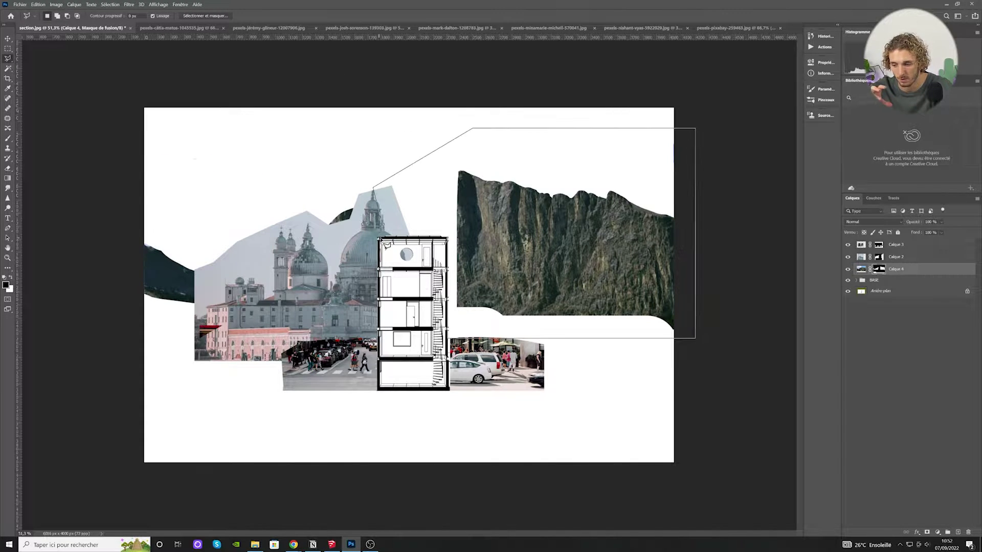
- Select the area right of the section with the polygonal lasso and paint the mask to reveal the full mountain face there
click(380, 238)
key(b)
key(x)
drag(420, 184, 665, 346)
key(ctrl+z)
drag(670, 307, 434, 249)
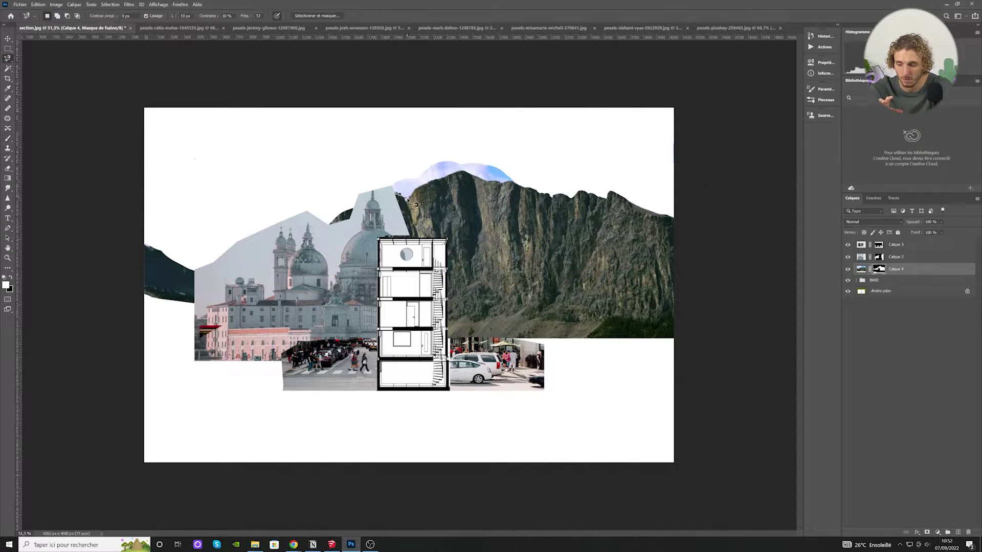
- Try to move the street photo layer down the stacking order, below the basilica photo layer
scroll(501, 340, down, 2)
drag(906, 246, 907, 262)
drag(907, 261, 907, 276)
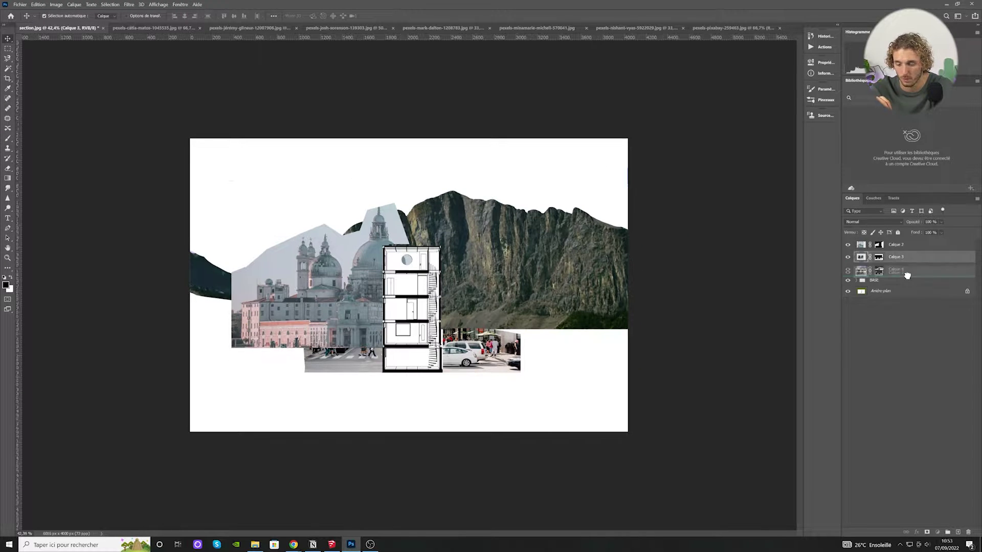
- Select the basilica photo's sky with the Magic Wand and paint its layer mask to hide the sky around the large dome
click(861, 257)
scroll(234, 256, up, 3)
key(w)
click(235, 256)
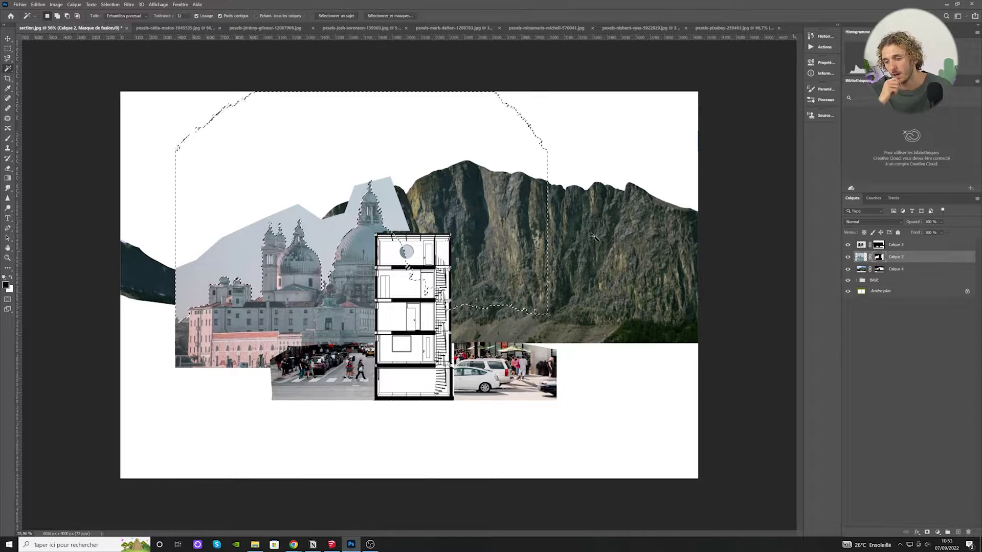
click(879, 257)
key(b)
mouse_move(204, 266)
mouse_down()
mouse_move(392, 189)
mouse_move(287, 175)
mouse_up()
key(ctrl+z)
key(ctrl+d)
- Refine the mountain's layer mask around the basilica domes, extending the ridge behind them and removing leftover patches of sky
scroll(419, 260, up, 6)
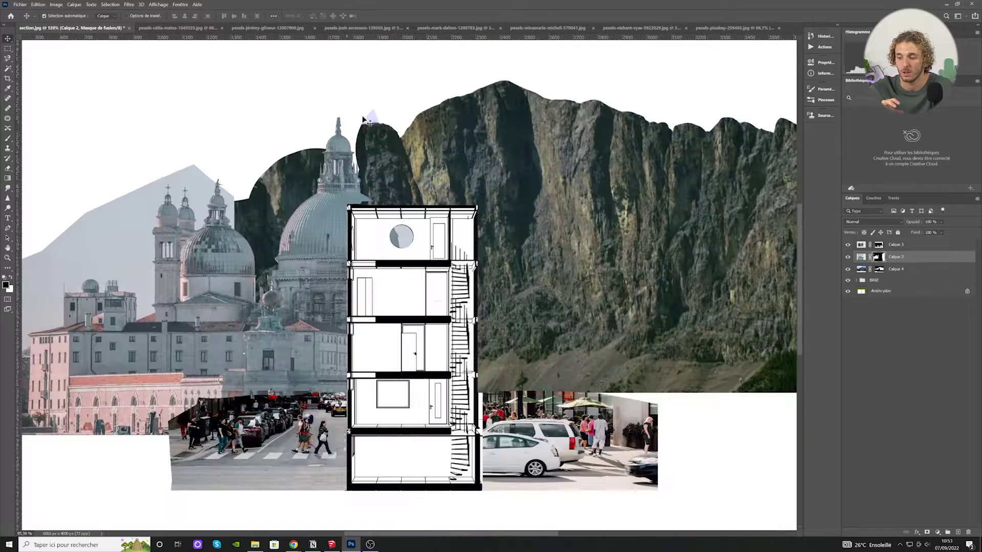
click(879, 269)
drag(349, 132, 287, 202)
key(ctrl+z)
key(x)
mouse_move(433, 98)
mouse_down()
mouse_move(305, 137)
mouse_move(504, 86)
mouse_up()
click(8, 58)
mouse_move(253, 210)
mouse_down()
mouse_move(473, 133)
mouse_move(182, 209)
mouse_up()
click(7, 138)
key(x)
drag(231, 179, 517, 112)
- Bring in the colourful facades photo as a new layer, scale it down, place it at the collage's right edge and flip it horizontally
scroll(302, 272, down, 5)
click(457, 28)
key(v)
drag(410, 285, 537, 284)
drag(665, 284, 514, 286)
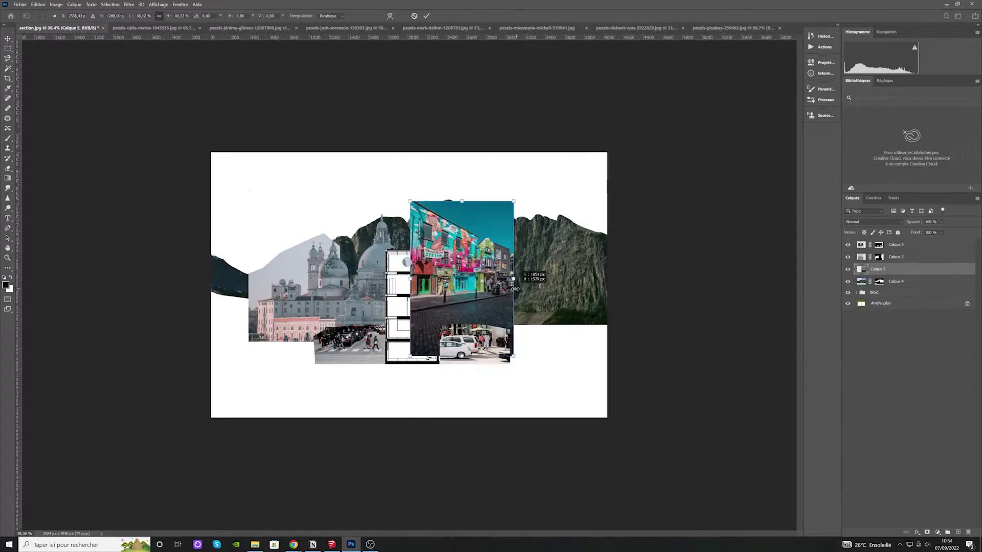
drag(435, 255, 564, 296)
right_click(458, 280)
click(483, 413)
key(Return)
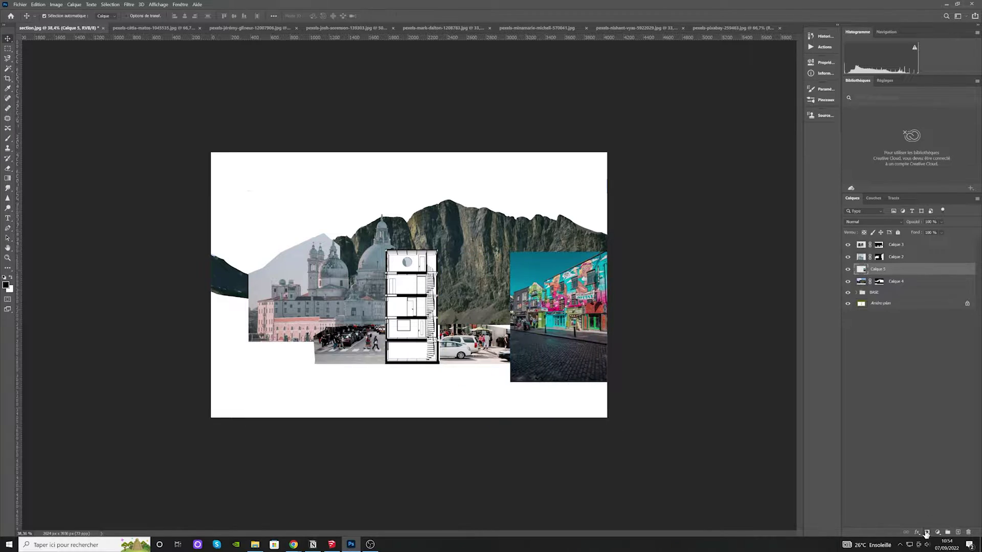
- Add a layer mask to the facades photo and hide the cobbled street below the buildings using a polygonal lasso selection
scroll(663, 433, up, 5)
click(776, 396)
click(624, 482)
key(b)
drag(531, 373, 608, 368)
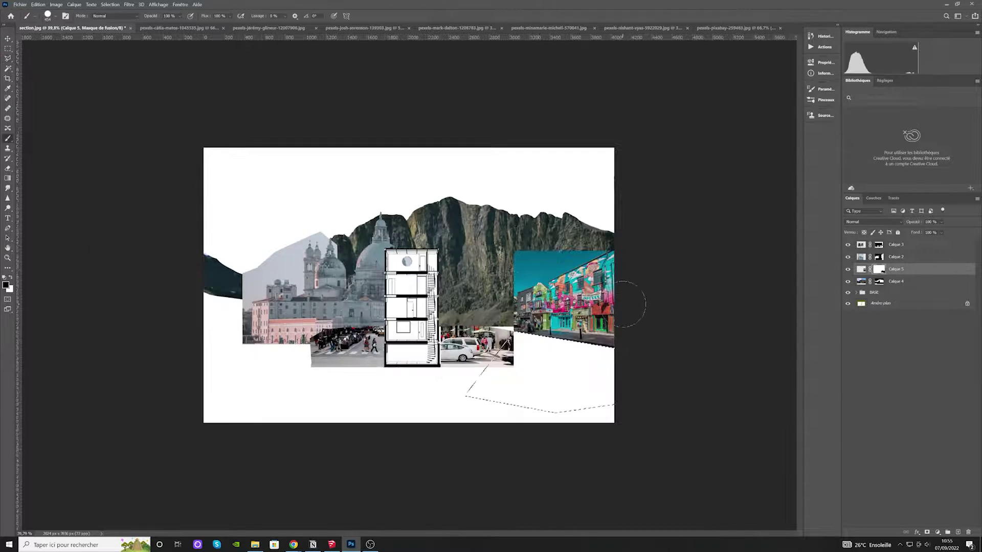
key(ctrl+d)
- Hide the teal sky above the colourful facades by masking along their rooflines with the lasso and brush
drag(522, 250, 588, 246)
key(l)
scroll(624, 307, up, 5)
drag(562, 294, 737, 225)
key(ctrl+d)
- Touch up the street photo's layer mask with the brush around the white cars beside the section
scroll(643, 392, up, 3)
click(557, 344)
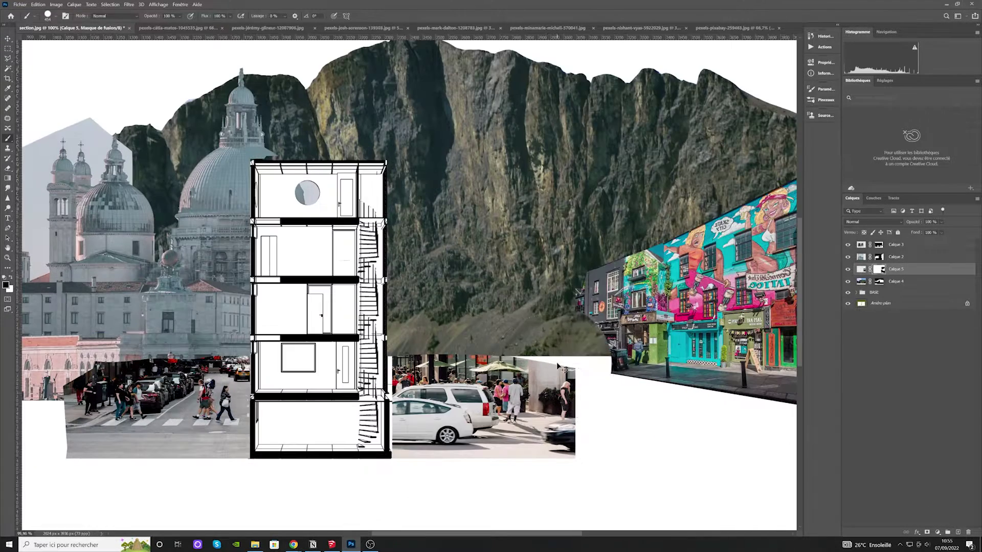
key(ctrl+z)
click(878, 244)
key(x)
mouse_move(516, 398)
mouse_down()
mouse_move(518, 302)
mouse_move(508, 297)
mouse_up()
- Bring the park and mountains photo into the collage as a new layer, scale it down and flip it horizontally
scroll(509, 296, down, 7)
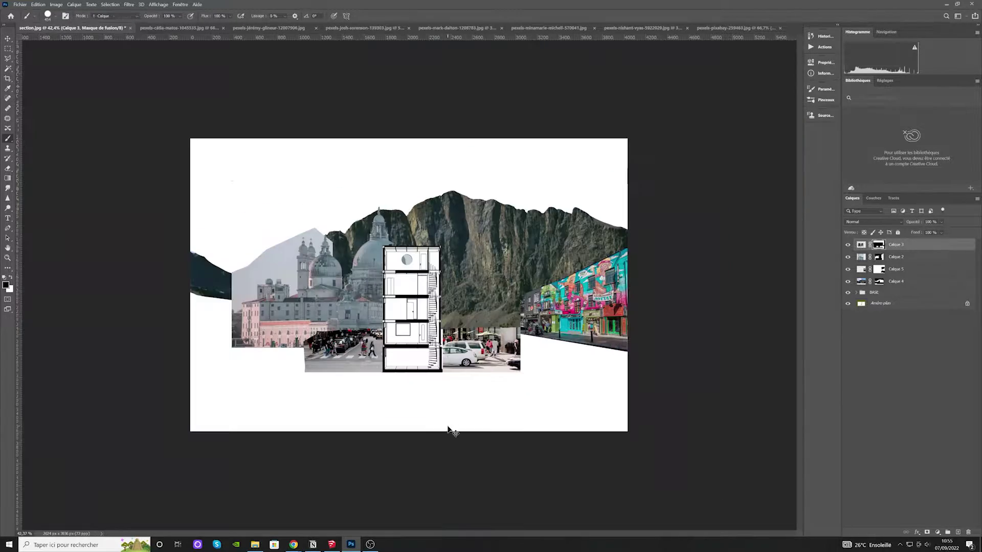
click(735, 28)
mouse_move(358, 230)
mouse_down()
mouse_move(45, 64)
mouse_move(194, 231)
mouse_up()
key(ctrl+t)
drag(388, 100, 296, 162)
mouse_move(147, 271)
mouse_down()
mouse_move(314, 285)
mouse_move(364, 301)
mouse_up()
right_click(314, 284)
click(347, 435)
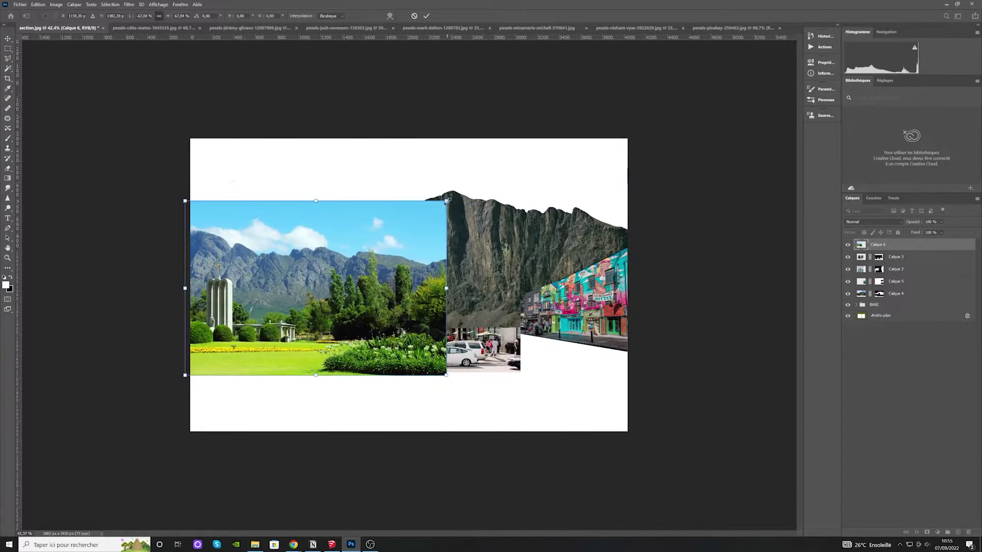
- Enlarge the park photo slightly, place its layer between the facades and rocky mountain layers, and shift it left
drag(443, 201, 475, 178)
drag(367, 303, 377, 303)
drag(910, 288, 911, 287)
drag(312, 211, 296, 210)
- Add a layer mask to the park photo and hide its sky, its lawn and the area behind the section
key(l)
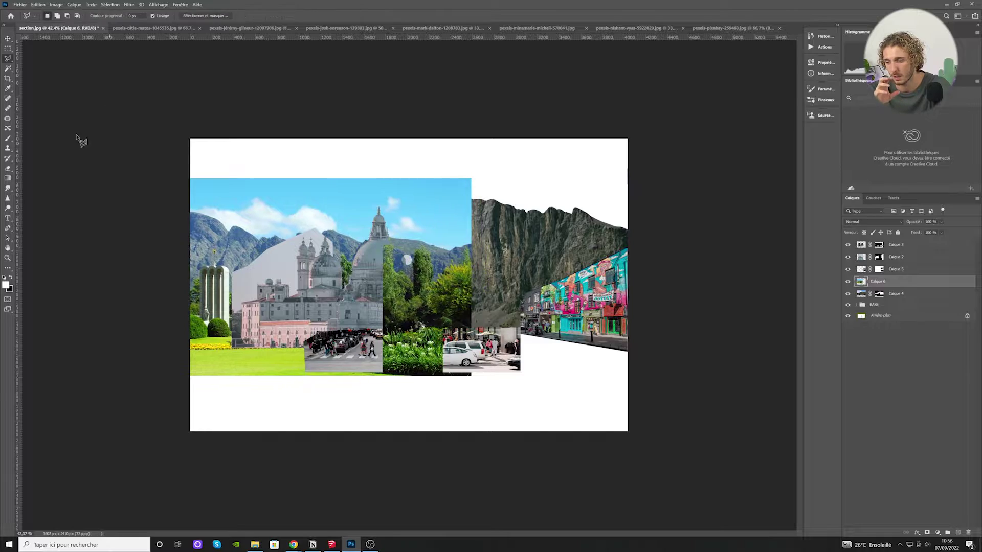
click(927, 531)
click(8, 138)
mouse_move(445, 353)
mouse_down()
mouse_move(425, 255)
mouse_move(302, 186)
mouse_move(409, 366)
mouse_up()
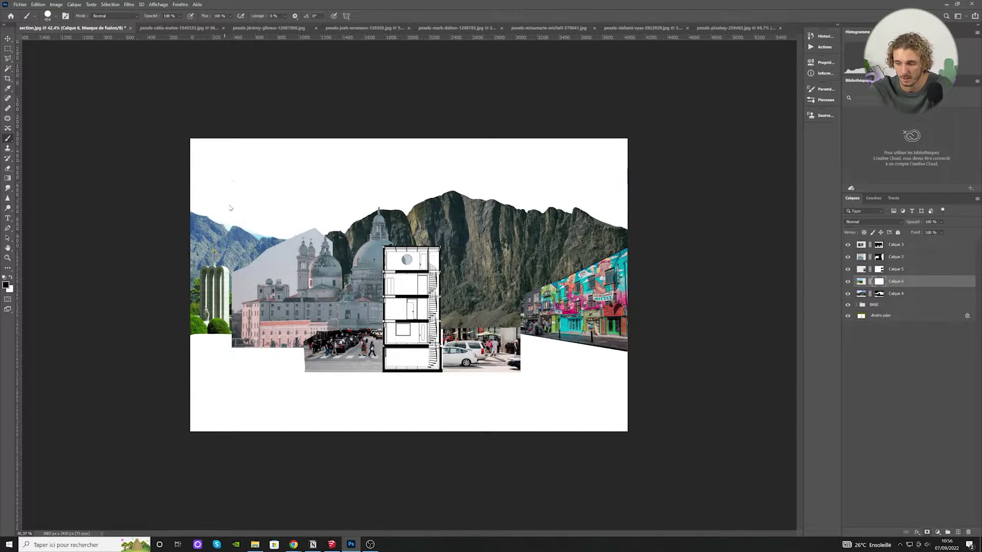
- Bring in the red scooter photo as a new layer, scale it down and place it at the section's lowest level
scroll(144, 362, up, 1)
key(v)
click(196, 28)
drag(358, 256, 401, 258)
key(ctrl+t)
drag(537, 182, 359, 302)
drag(255, 358, 490, 285)
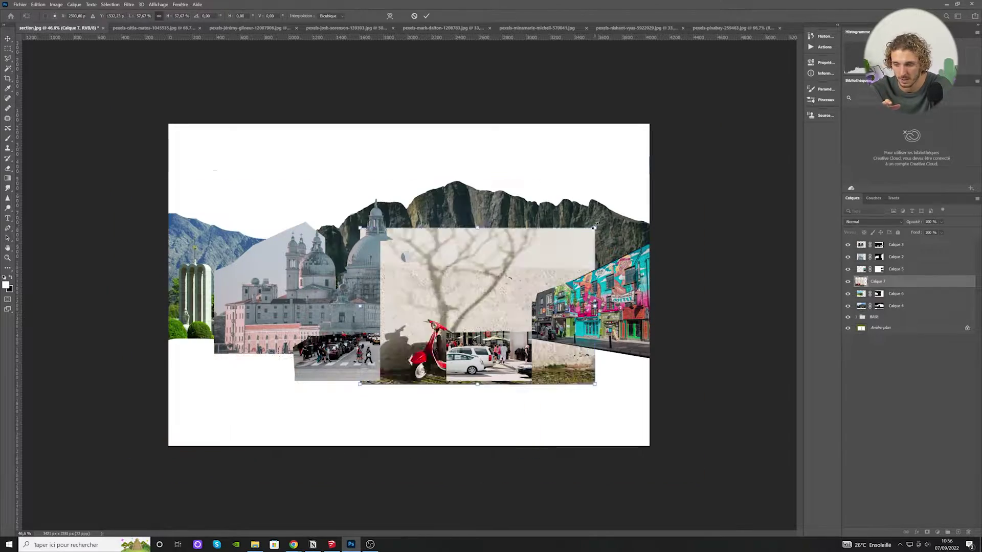
drag(593, 228, 465, 342)
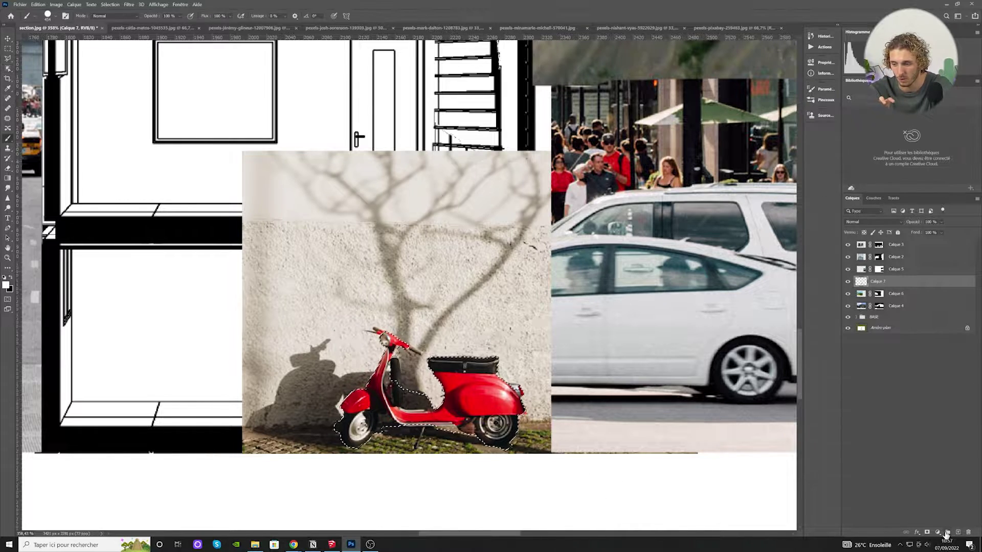
- Cut out the red scooter with a layer mask from its selection and clean up the edges with a smaller brush
click(927, 532)
scroll(372, 298, up, 3)
right_click(344, 311)
drag(419, 333, 392, 333)
key(Return)
click(406, 339)
key(x)
click(375, 320)
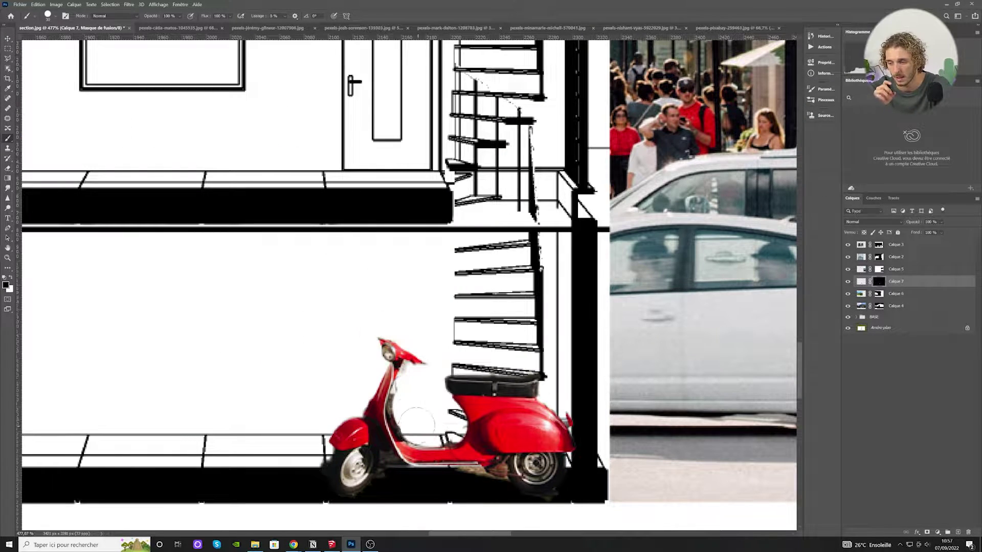
- Move the scooter to the left end of the section's lowest floor and bring its layer to the front
scroll(470, 366, down, 10)
key(v)
drag(439, 396, 380, 397)
key(ctrl+shift+])
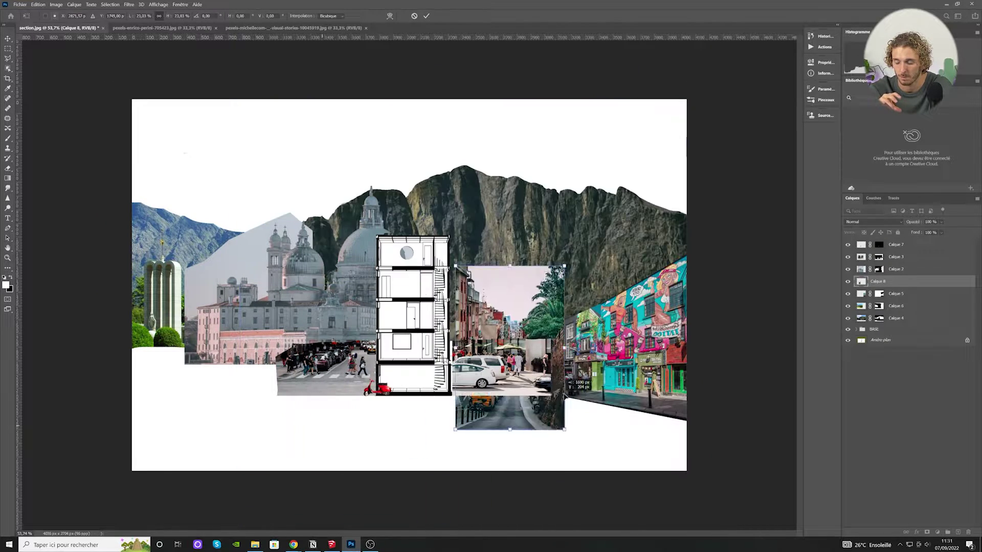
- Bring the sloping street photo's layer to the front, place it beside the section and mask out its sky
drag(892, 257, 892, 252)
drag(891, 253, 891, 242)
mouse_move(553, 321)
mouse_down()
mouse_move(563, 302)
mouse_move(544, 302)
mouse_up()
click(928, 532)
key(b)
right_click(513, 215)
drag(571, 228, 654, 227)
drag(532, 231, 493, 274)
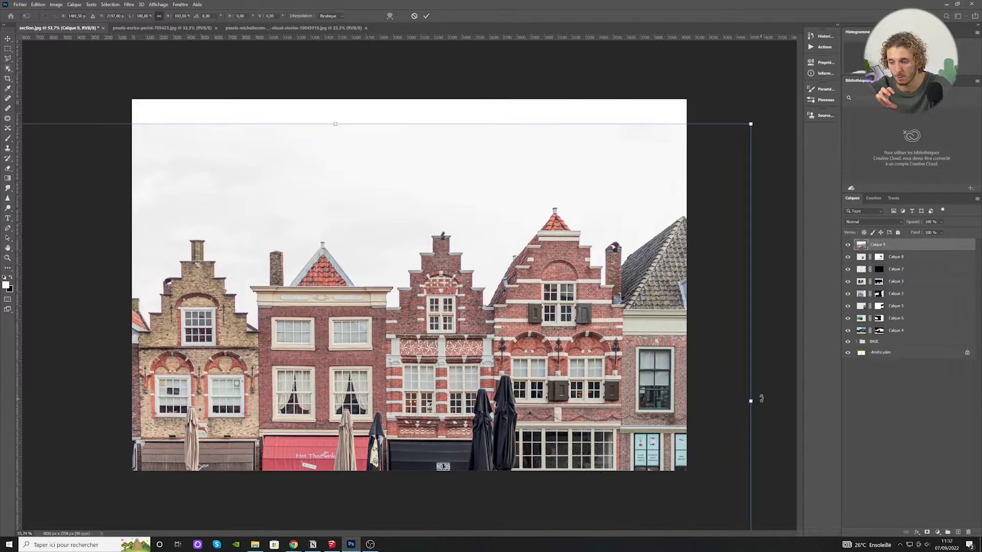
- Scale the gabled houses photo to about 42 % and place it against the section's left side
drag(750, 401, 185, 401)
drag(77, 438, 291, 397)
drag(134, 272, 44, 215)
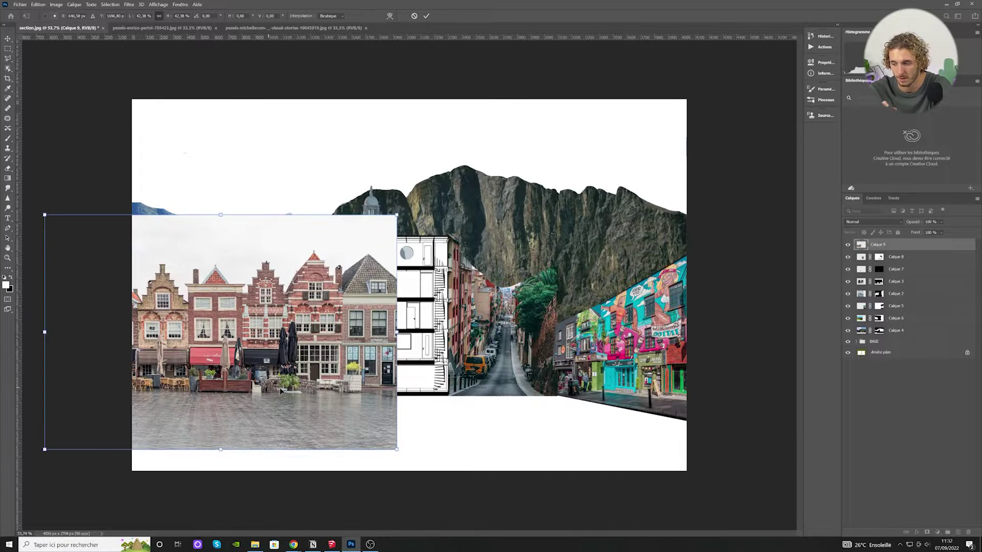
drag(220, 333, 200, 342)
key(Return)
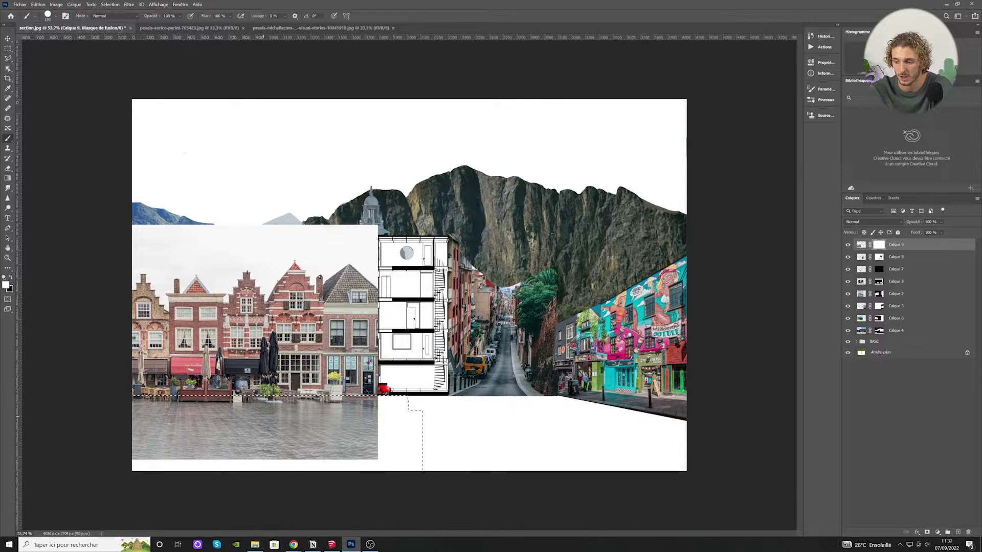
- Mask the gabled houses photo to hide its sky, the paved square and the houses farthest from the section
key(x)
drag(358, 409, 241, 473)
key(ctrl+z)
key(l)
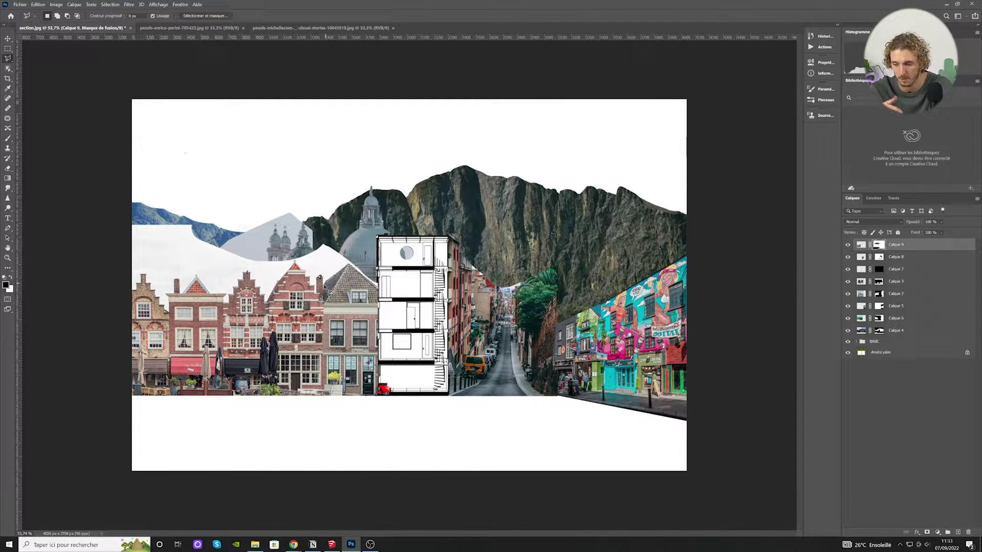
click(225, 278)
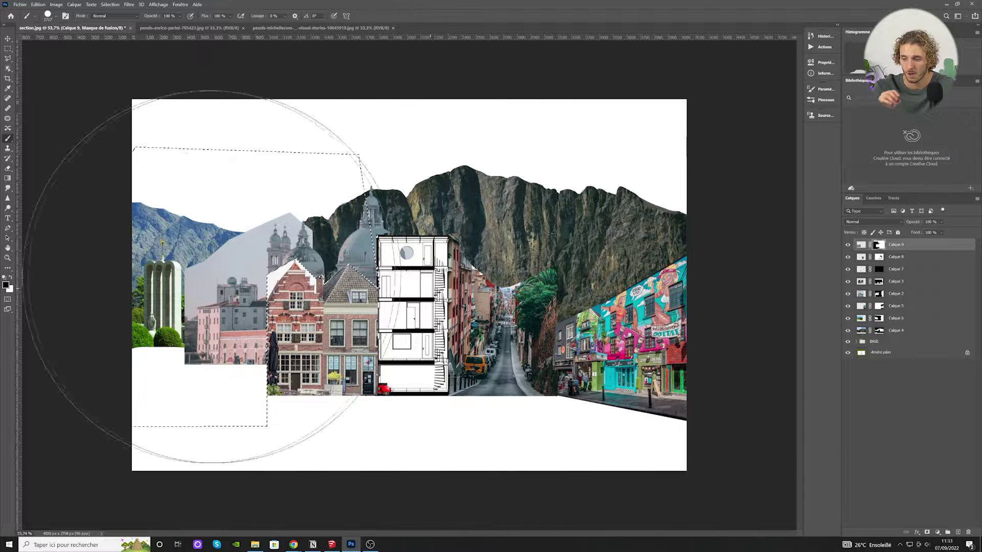
key(ctrl+d)
- Move the gabled houses layer behind the street crowd, directly below Calque 3
key(v)
drag(968, 249, 916, 282)
click(282, 291)
scroll(342, 352, down, 4)
scroll(342, 352, up, 5)
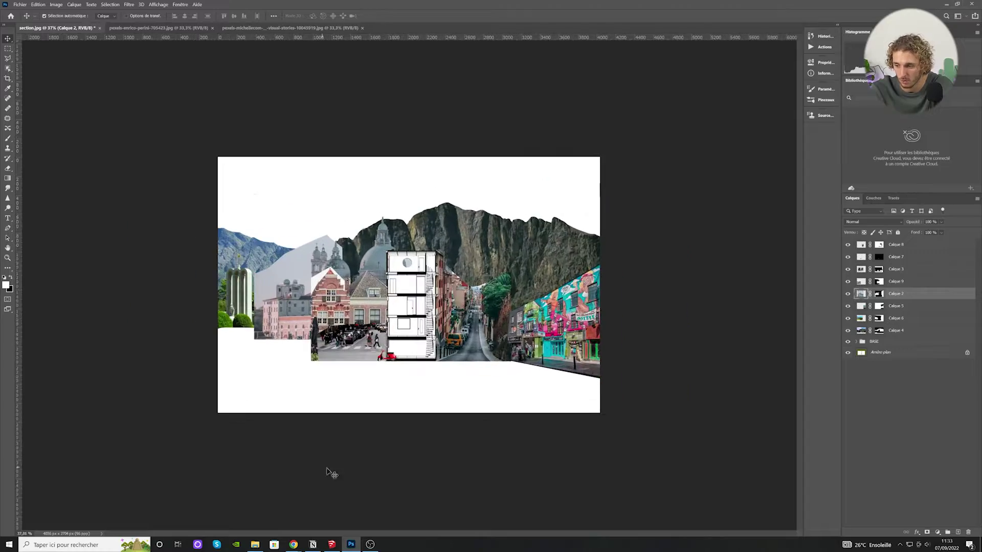
- Switch to Chrome and browse for more stock photos
click(293, 544)
scroll(332, 342, down, 10)
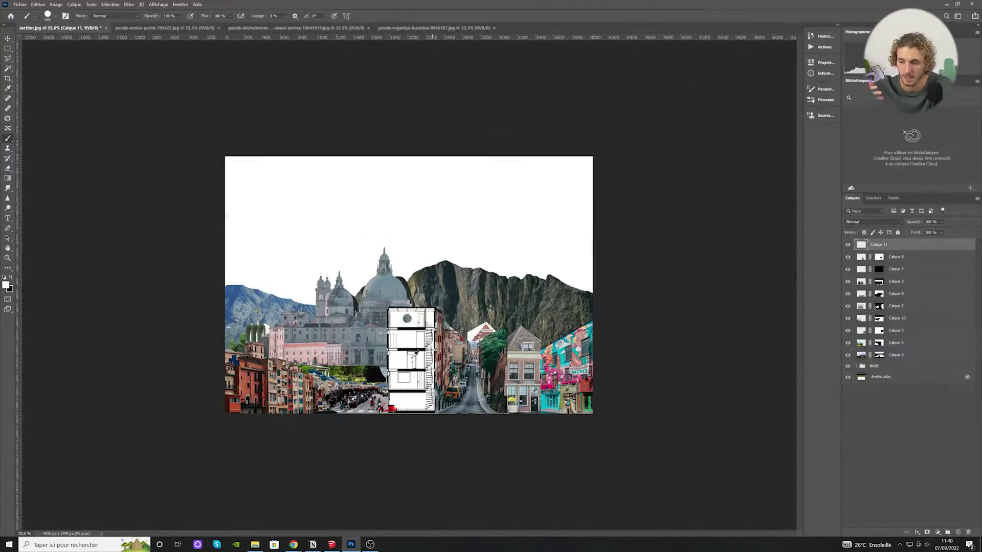
- Sketch rough olive-green tree shapes on both sides of the section on Calque 11 with a smaller brush
right_click(333, 330)
drag(326, 409, 302, 235)
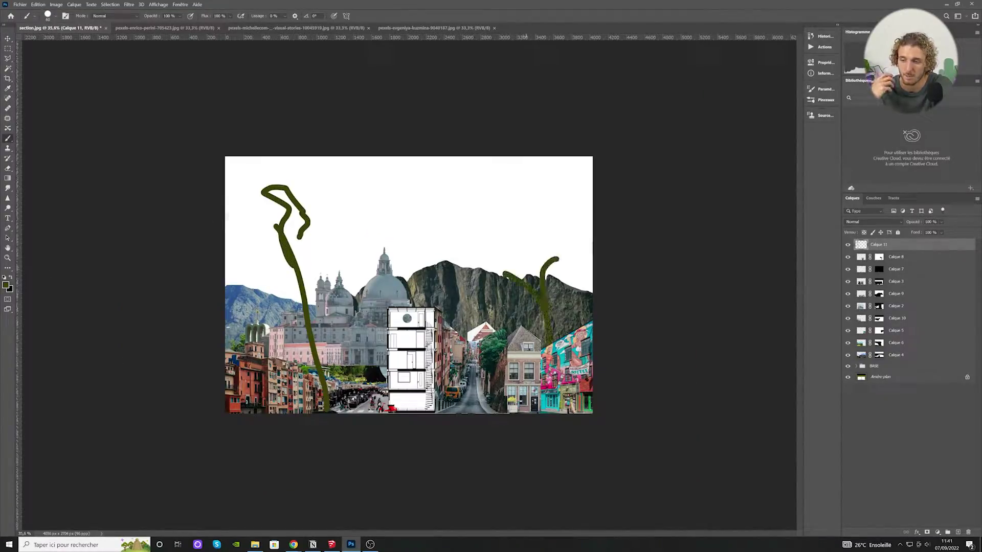
scroll(413, 314, up, 5)
scroll(413, 314, down, 2)
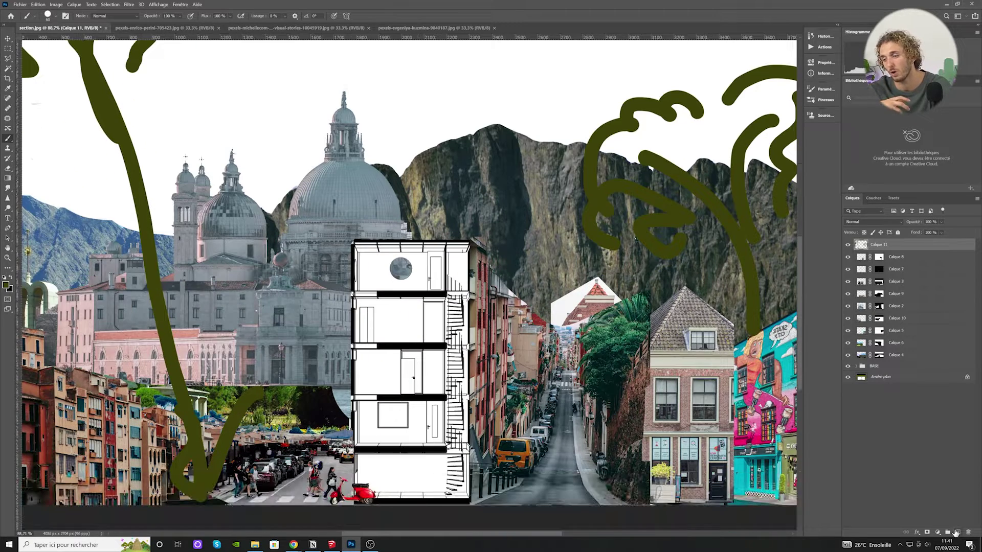
scroll(414, 314, down, 4)
- Browse the files to open through the 01_Nature_cut_out library to the Trees > Front > Trees > Palmier folder
key(ctrl+o)
click(30, 157)
double_click(111, 64)
double_click(109, 81)
double_click(116, 57)
double_click(116, 65)
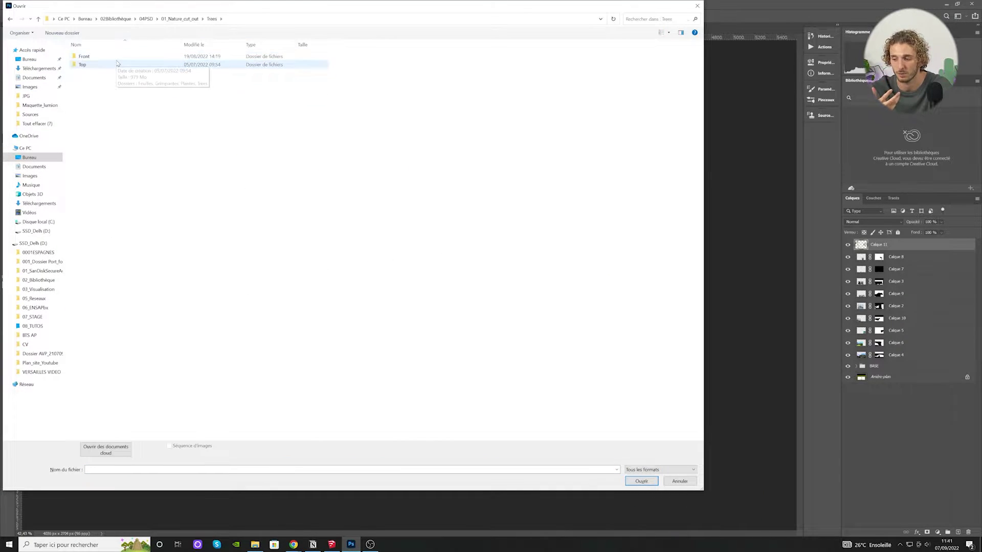
double_click(116, 65)
click(10, 18)
double_click(89, 57)
double_click(88, 81)
double_click(91, 67)
double_click(262, 76)
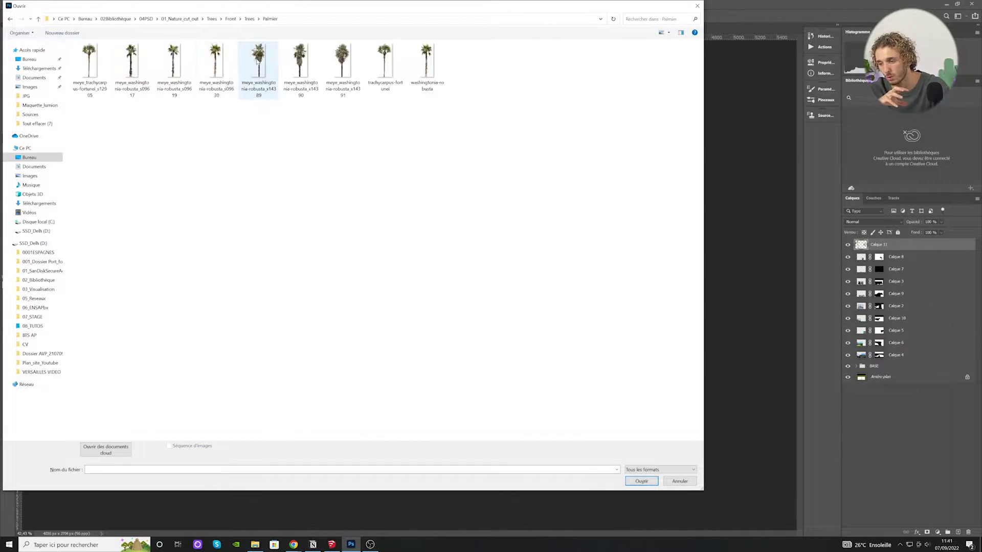
- Open the palm cut-outs meye_trachycarpus-fortunei_s12905 and meye_washingtonia-robusta_s09630 together
click(90, 66)
ctrl+click(214, 66)
click(641, 481)
- Open the meye_e7317_fraxinus-excelsior tree cut-out from the Feuillus > Fraxinus folder
key(ctrl+o)
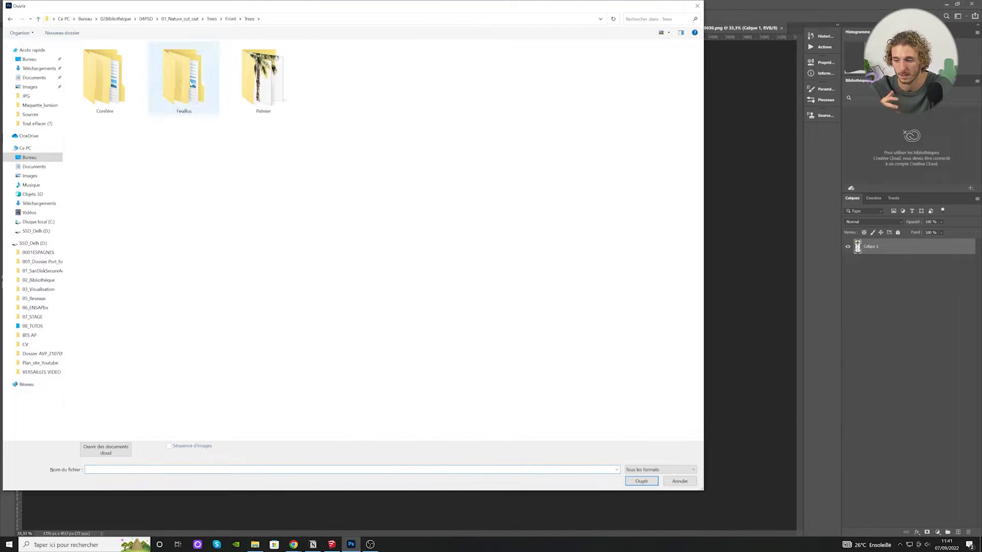
double_click(186, 77)
double_click(580, 77)
click(641, 481)
- Bring the yellow-leaved tree into the collage, scale it down and stand it at street level against the section's right edge
drag(409, 284, 576, 292)
key(ctrl+t)
drag(641, 156, 558, 315)
drag(540, 385, 454, 393)
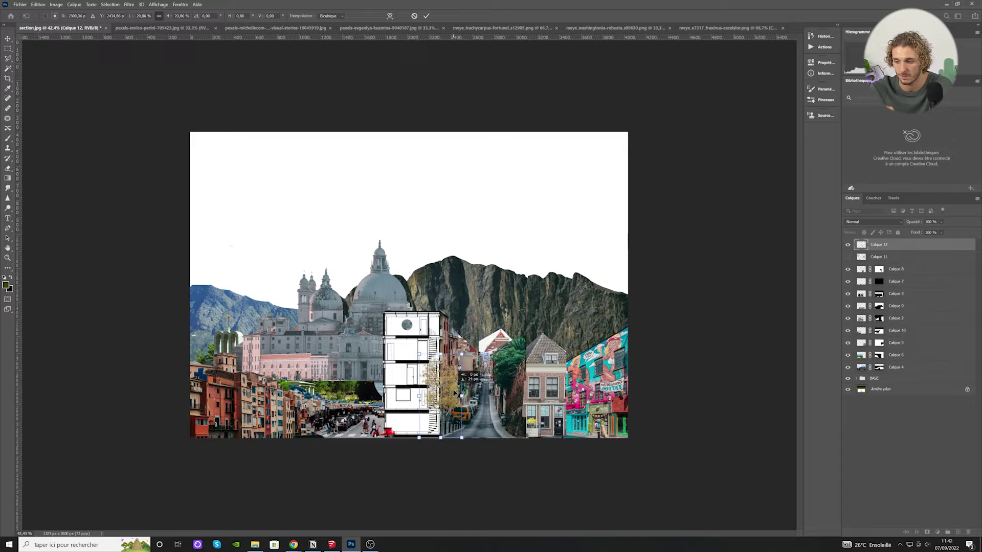
- Close the three pexels photo documents
click(215, 27)
click(239, 28)
click(256, 28)
- Bring the trachycarpus palm into the collage, scale it down and place it near the left edge in front of the blue mountain
click(327, 28)
drag(365, 190, 294, 219)
key(ctrl+t)
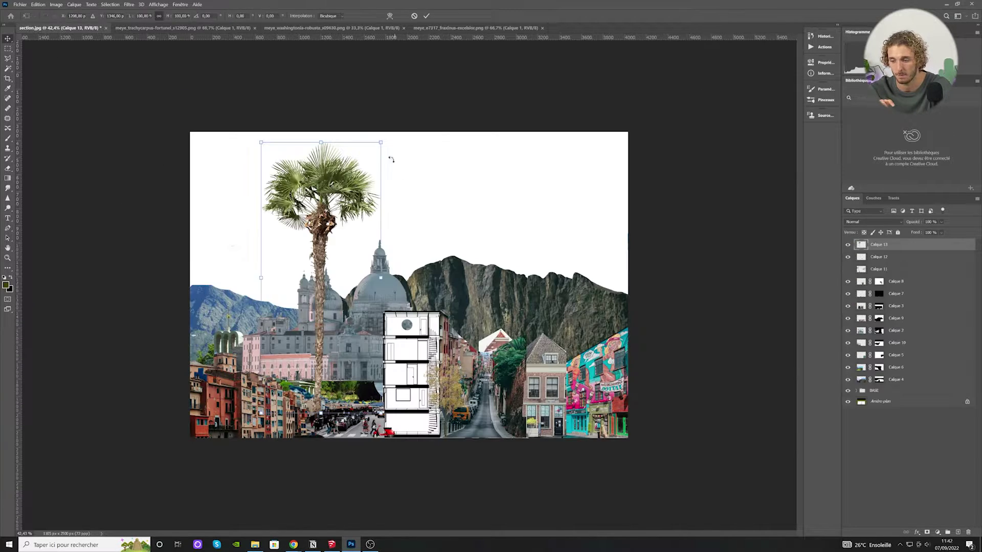
drag(381, 144, 330, 259)
drag(294, 296, 223, 266)
key(Return)
- Send the palm's layer behind the building facades, between Calque 5 and Calque 6
drag(878, 245, 911, 306)
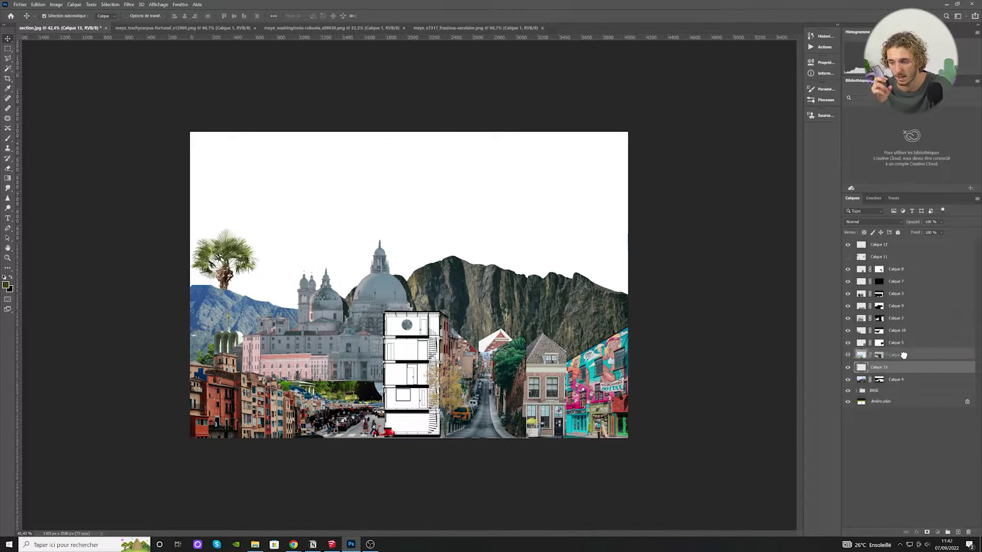
drag(904, 355, 903, 372)
click(241, 281)
click(898, 233)
- Bring in the washingtonia palm, scale it down, move its layer forward and stand it between the gabled house and the mural
click(347, 28)
drag(409, 249, 585, 345)
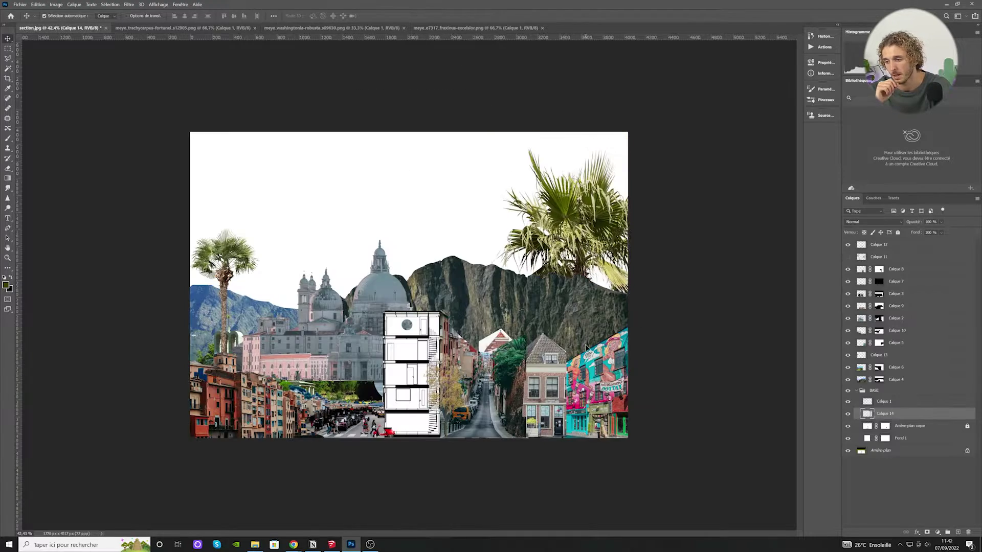
key(ctrl+t)
drag(686, 146, 545, 499)
key(Return)
drag(883, 413, 884, 263)
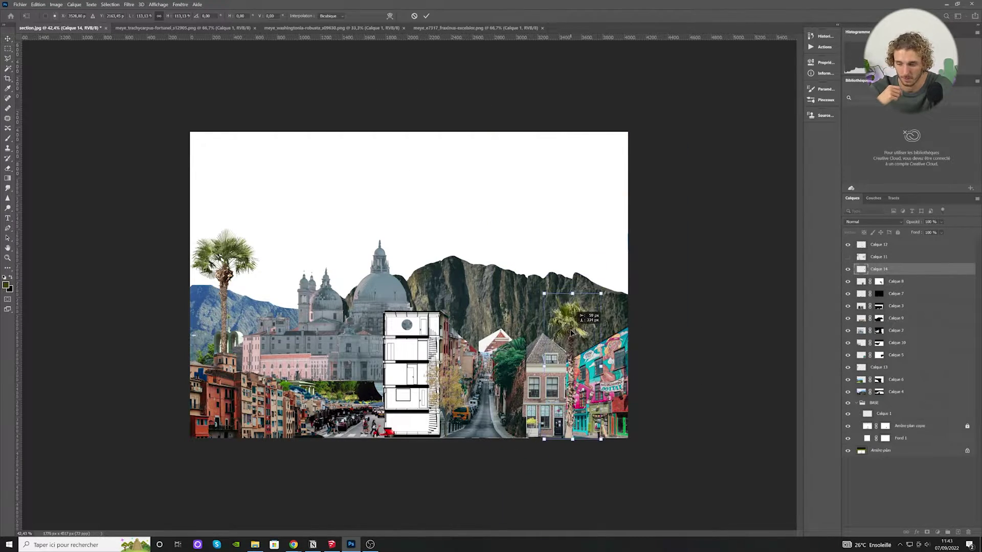
key(Return)
scroll(407, 289, down, 1)
scroll(387, 348, up, 5)
mouse_move(358, 317)
mouse_down()
mouse_move(356, 327)
mouse_move(338, 258)
mouse_up()
key(ctrl+z)
key(b)
click(364, 445)
scroll(343, 306, down, 1)
key(v)
click(294, 378)
drag(286, 387, 302, 389)
key(ctrl+z)
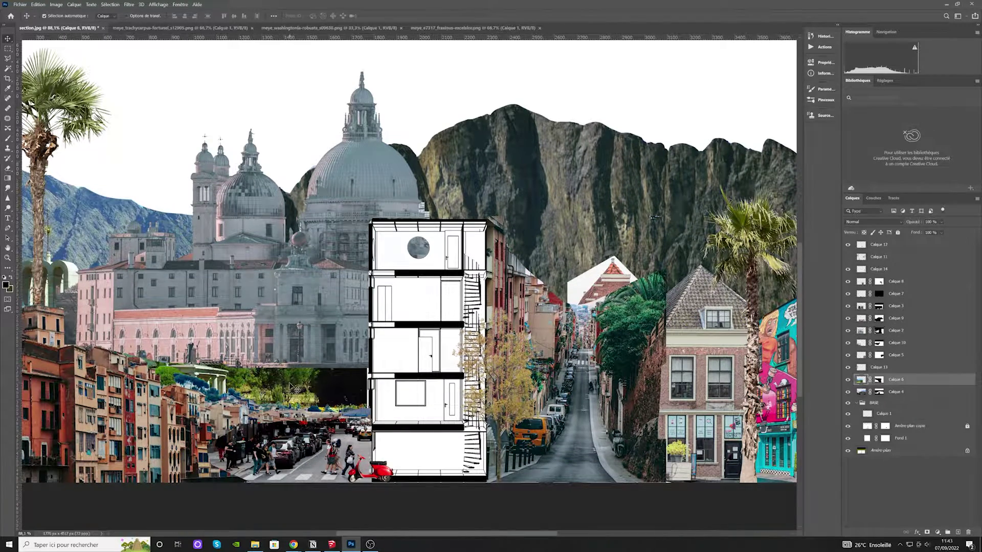
- Duplicate the gabled houses twice, scaled down in a row behind the street crowd, and send both copies below Calque 10
drag(697, 391, 316, 384)
key(ctrl+t)
drag(82, 479, 302, 373)
key(Return)
drag(219, 378, 248, 378)
shift+click(921, 319)
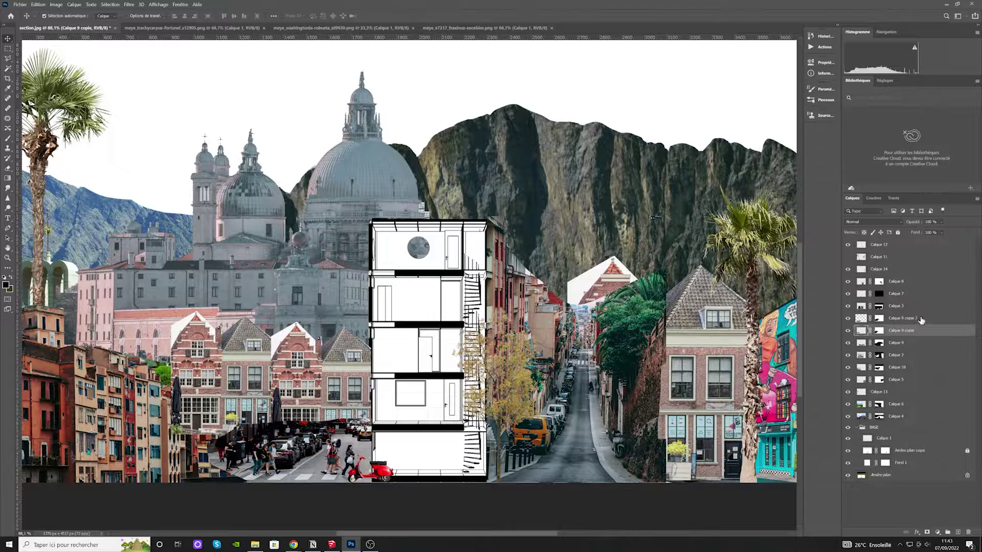
drag(920, 320, 920, 360)
- Open the light green meye_fraxinus-excelsior cut-out, bring it into the collage and scale it to about 57 %
scroll(307, 353, down, 4)
scroll(306, 353, down, 4)
key(ctrl+o)
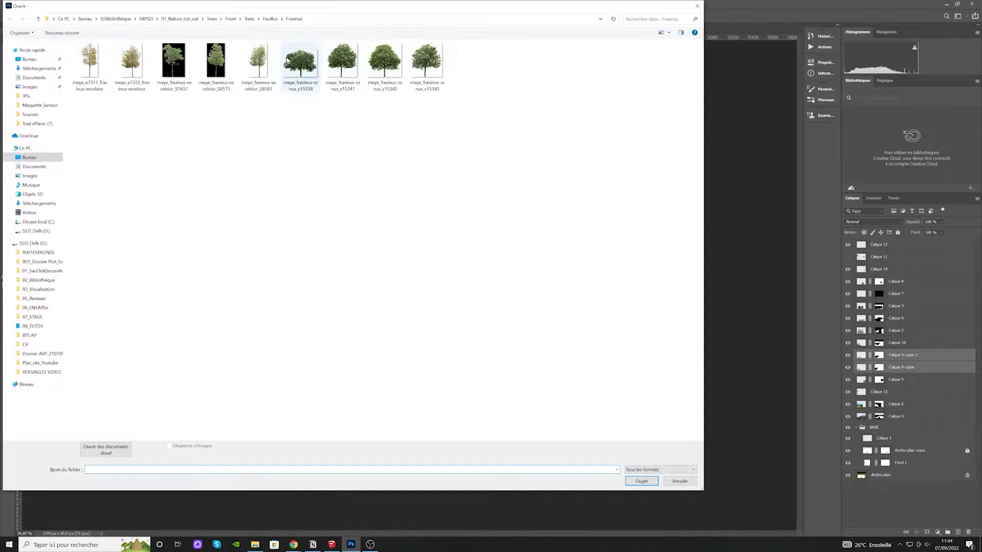
double_click(259, 66)
click(513, 239)
drag(409, 286, 358, 255)
key(ctrl+t)
drag(406, 101, 327, 260)
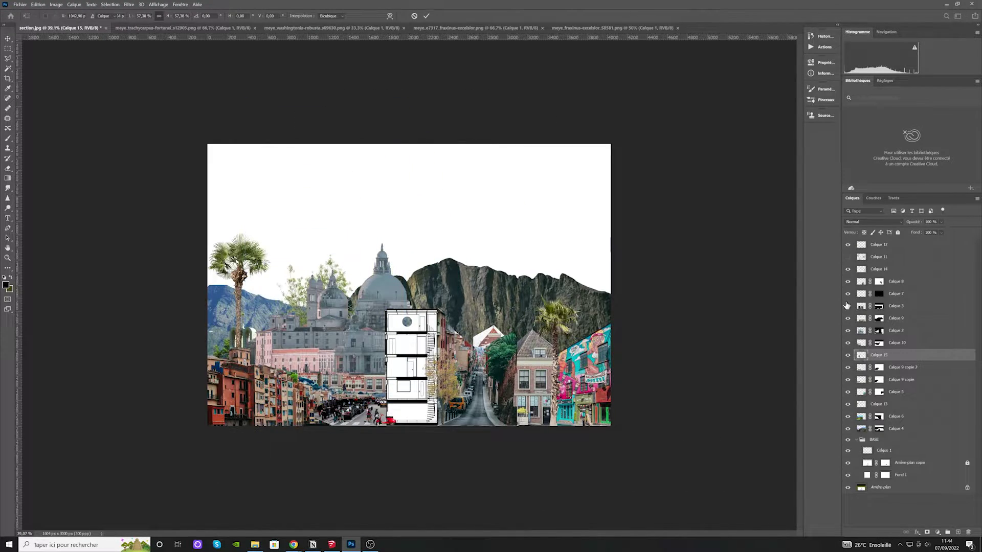
key(Return)
- Bring the light green tree's layer forward, in front of the building photos
drag(879, 355, 879, 264)
drag(309, 342, 308, 325)
key(ctrl+z)
- Fit the light green tree at street level and place enlarged copies along the collage's right and left edges
key(ctrl+t)
drag(341, 252, 589, 205)
key(Return)
scroll(317, 376, down, 1)
key(ctrl+t)
drag(616, 256, 612, 190)
key(Return)
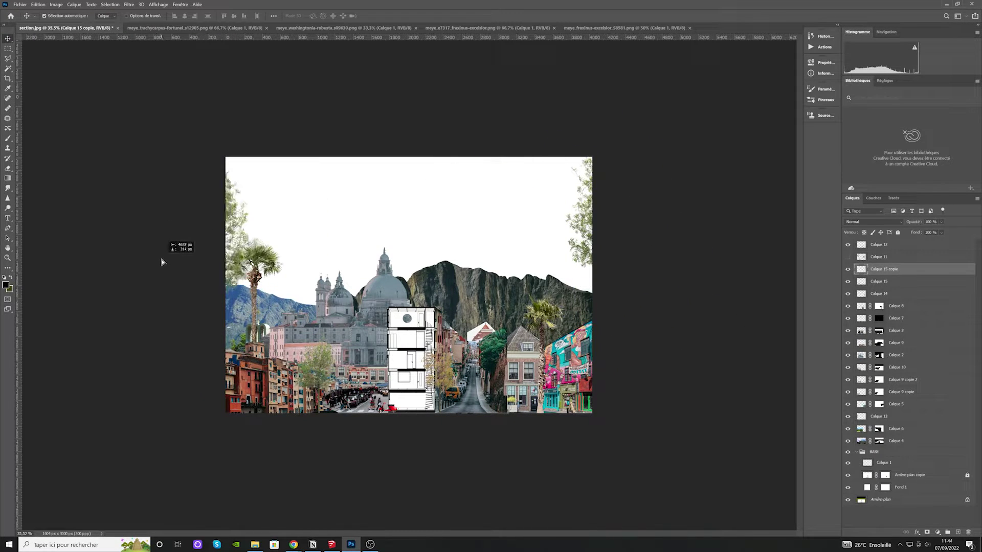
scroll(404, 353, down, 2)
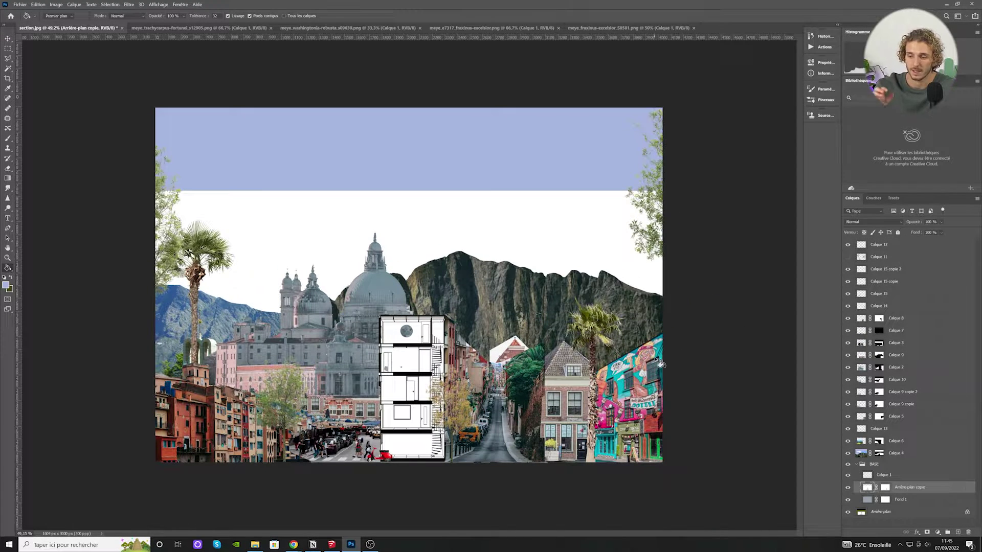
- Fill the remaining white sky on the background copy layer with lavender blue
click(552, 238)
scroll(417, 269, down, 1)
key(v)
scroll(419, 271, up, 3)
scroll(451, 307, down, 5)
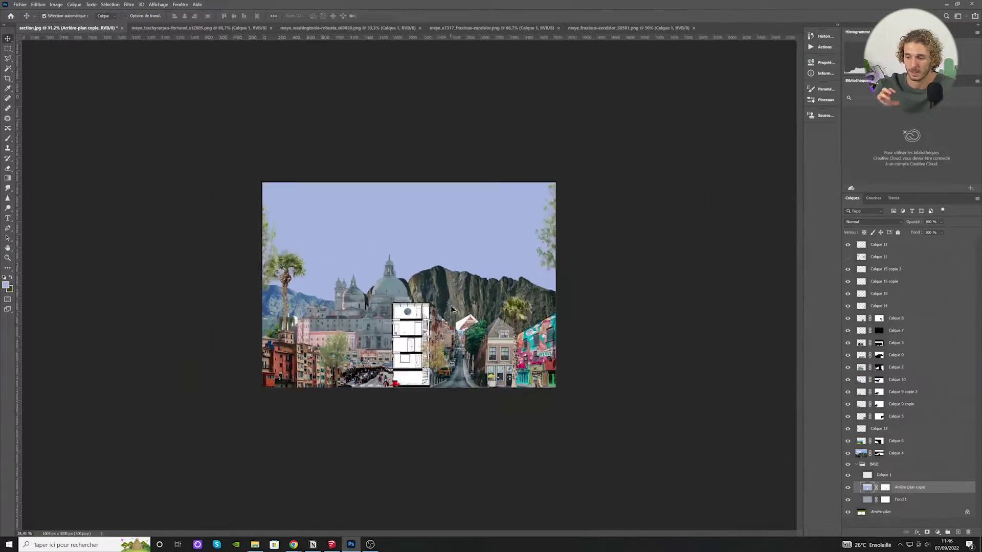
- Paint out the grey spots inside the section's rooms on the mask of the Fond 1 layer
scroll(408, 422, up, 6)
scroll(380, 395, up, 4)
click(362, 367)
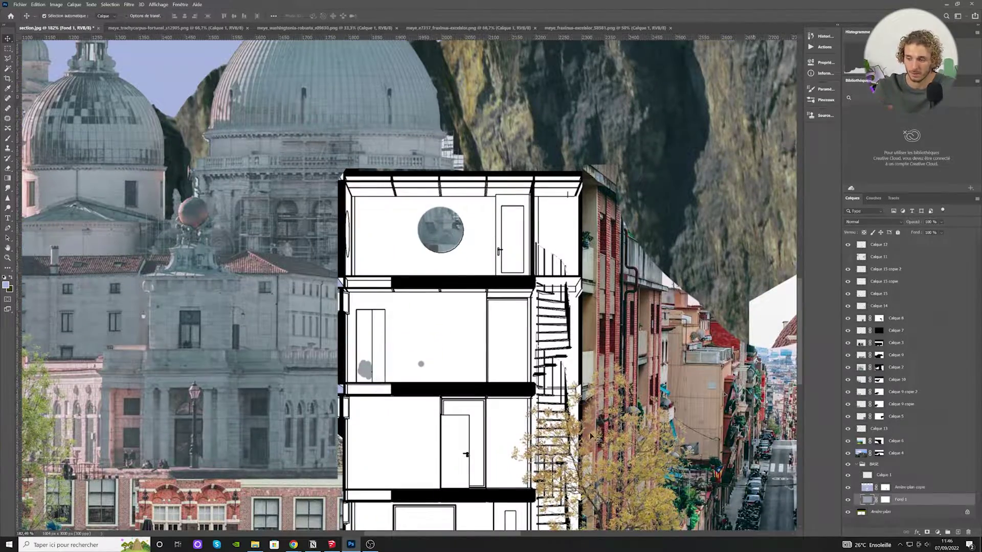
scroll(395, 336, down, 4)
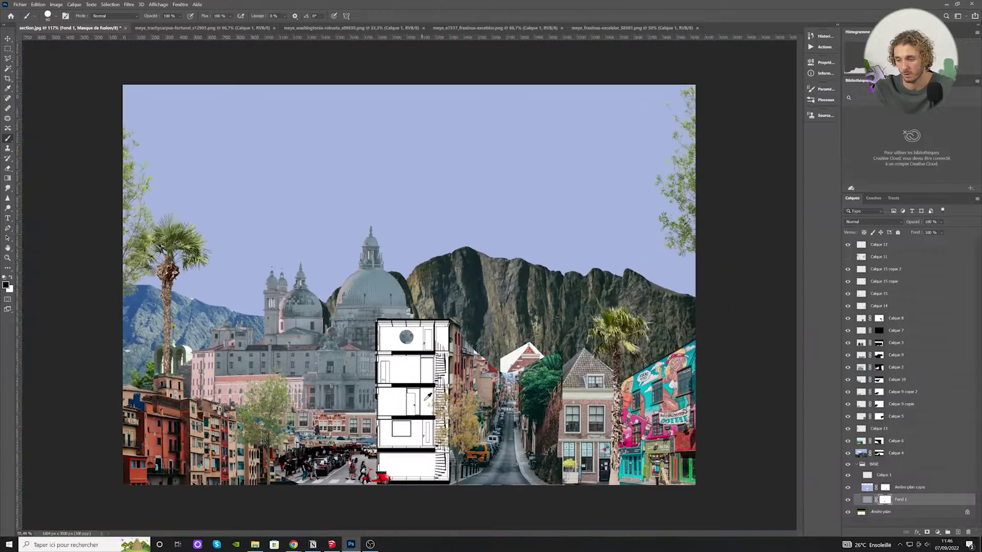
scroll(424, 373, up, 1)
scroll(455, 413, down, 1)
key(v)
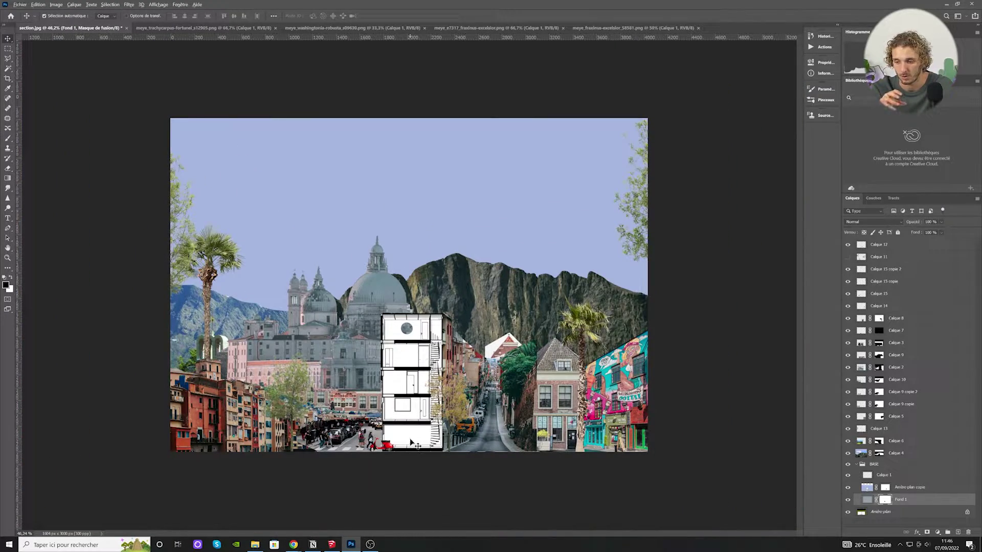
- Open the Papier_01 texture from the 03_textures > 001Textures > Papier folder
key(ctrl+o)
click(146, 19)
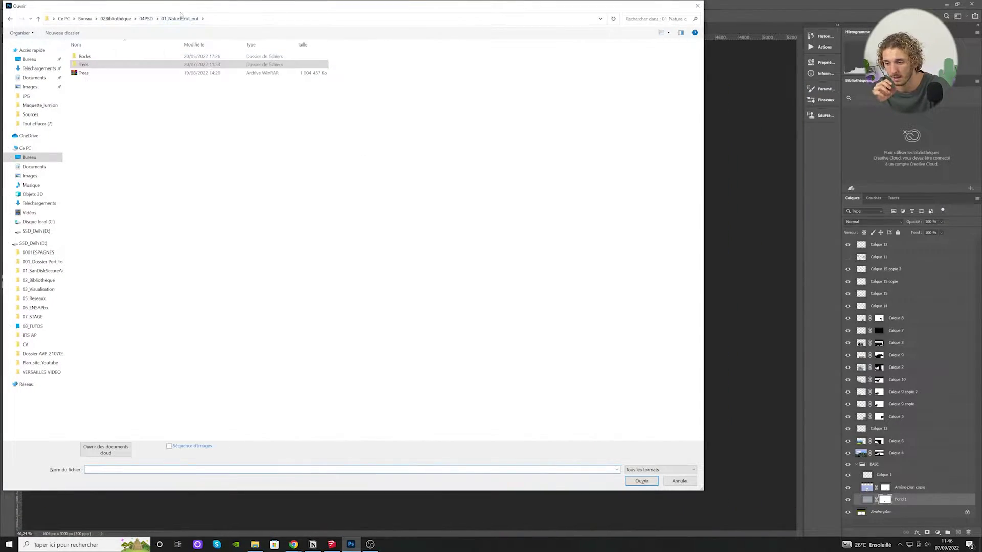
double_click(90, 72)
double_click(110, 56)
double_click(120, 134)
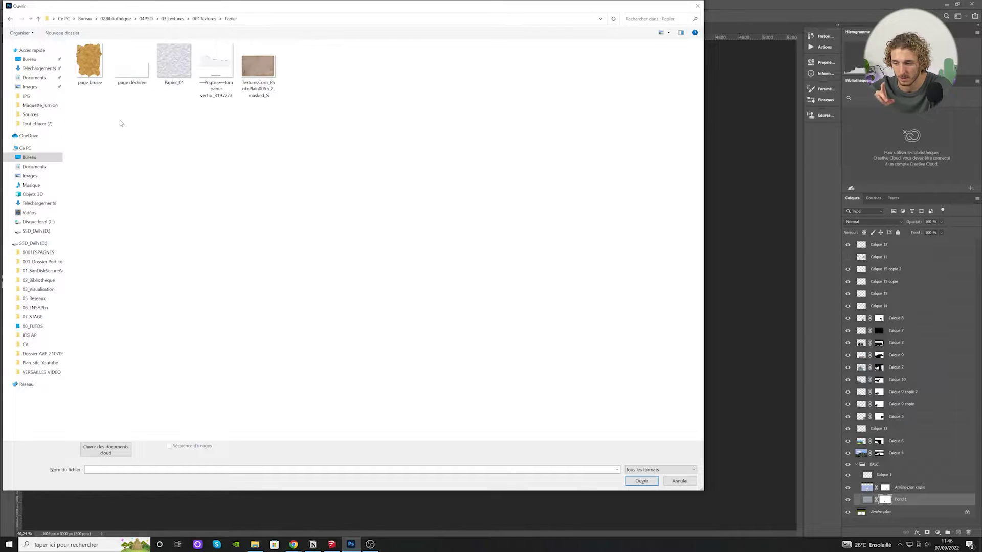
click(641, 481)
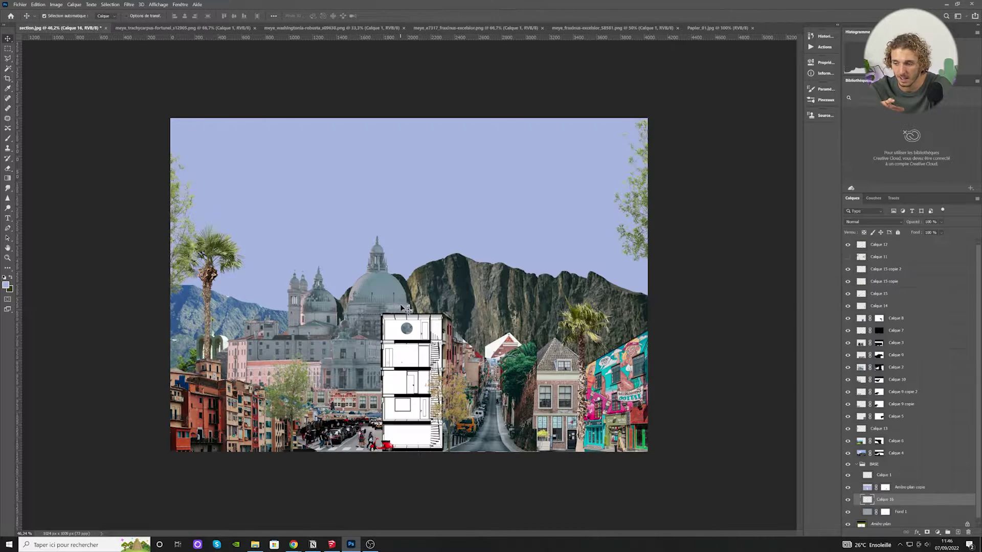
- Bring the crumpled paper layer to the front, align it to the canvas's lower-left corner and scale it to cover the canvas
drag(795, 239, 869, 241)
drag(417, 316, 255, 402)
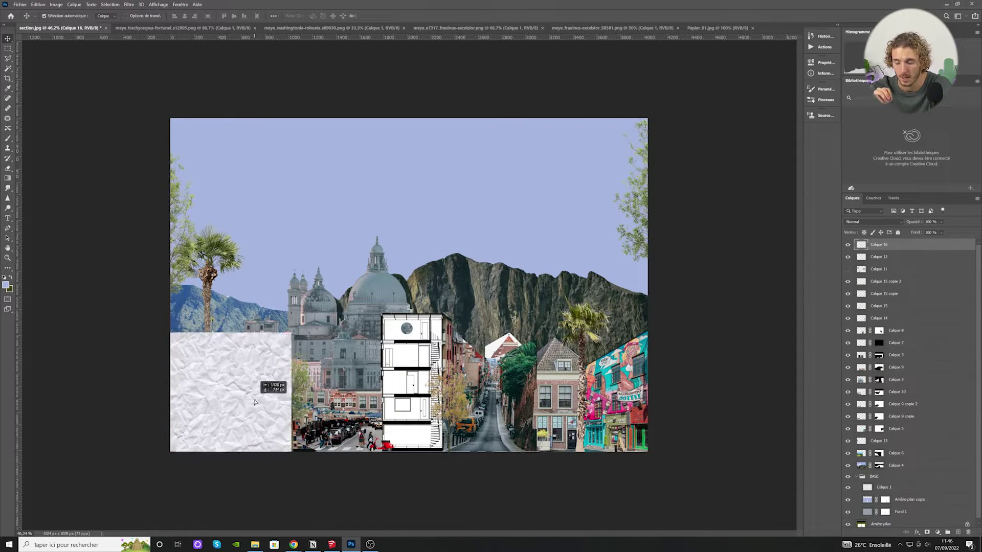
drag(293, 323, 643, 163)
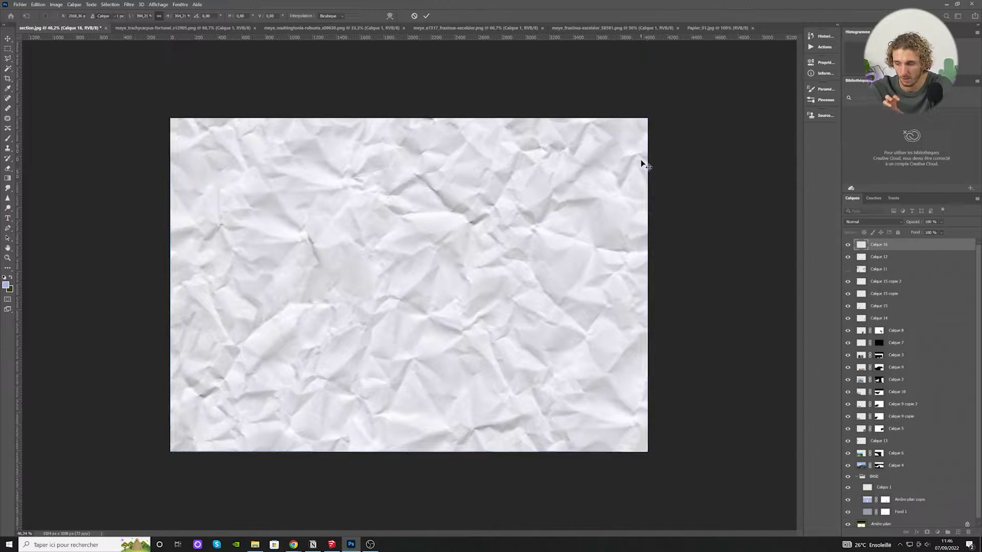
- Move the paper texture layer between Calque 6 and Calque 4 and set its blend mode to Lumière tamisée
drag(902, 491, 897, 444)
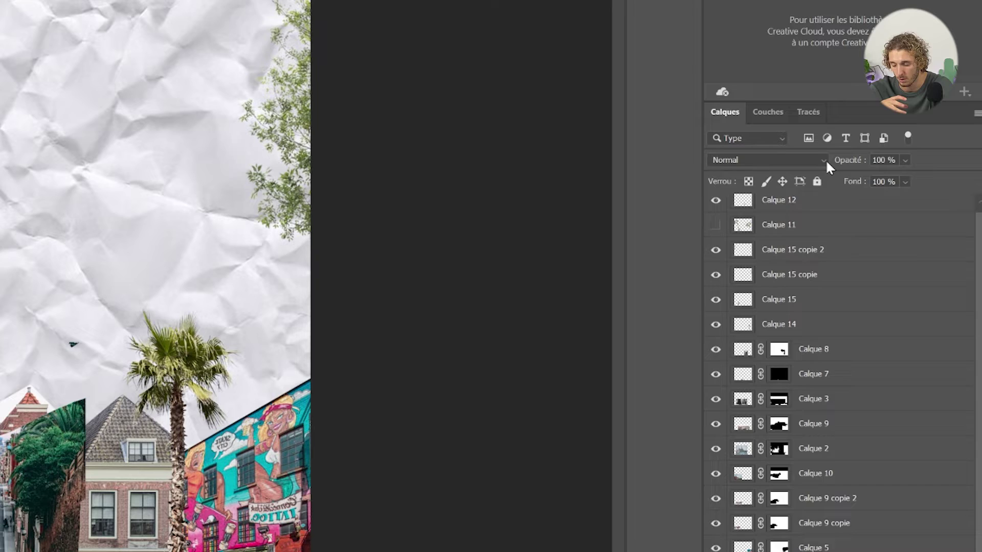
click(902, 223)
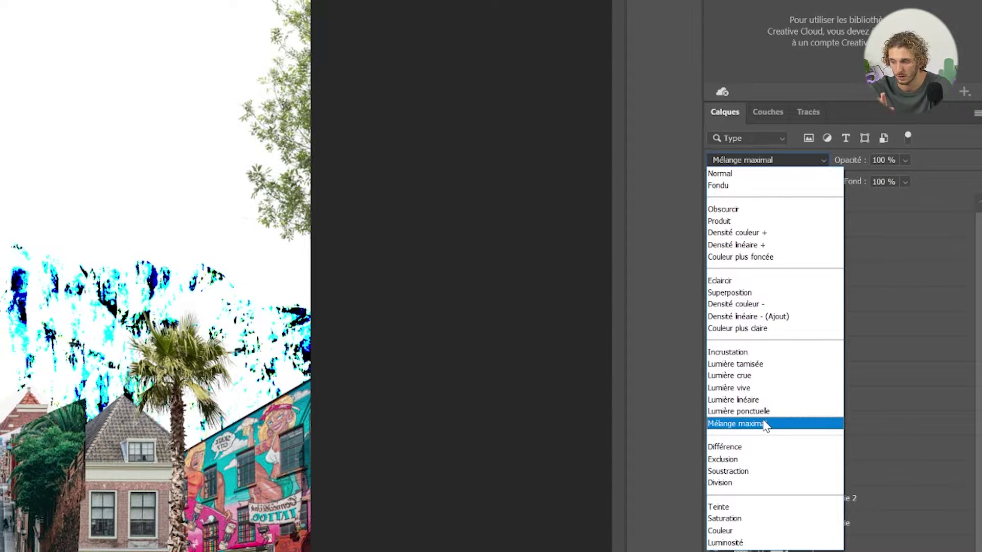
click(764, 363)
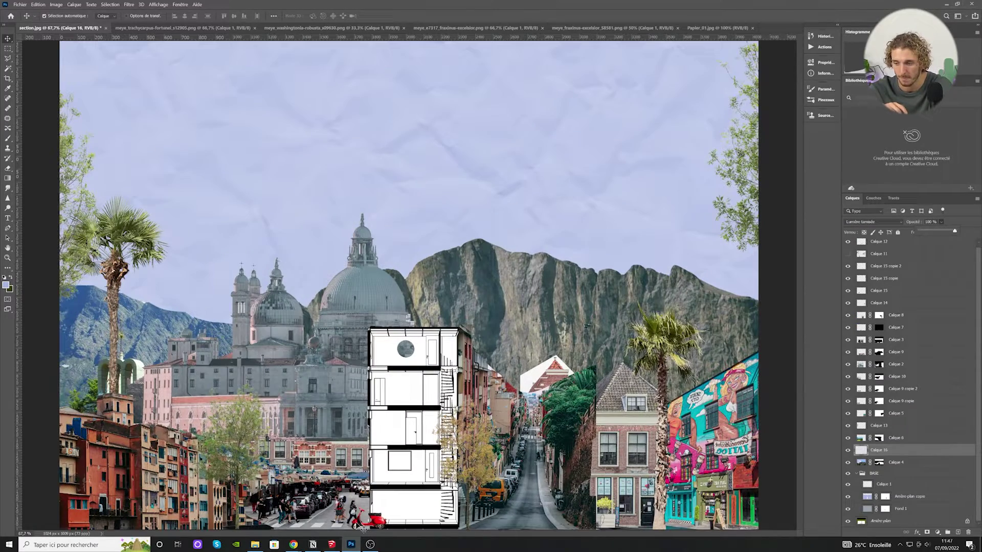
- Open the burnt paper texture (page brulee) and place it over the building section in section.jpg
key(ctrl+o)
double_click(258, 66)
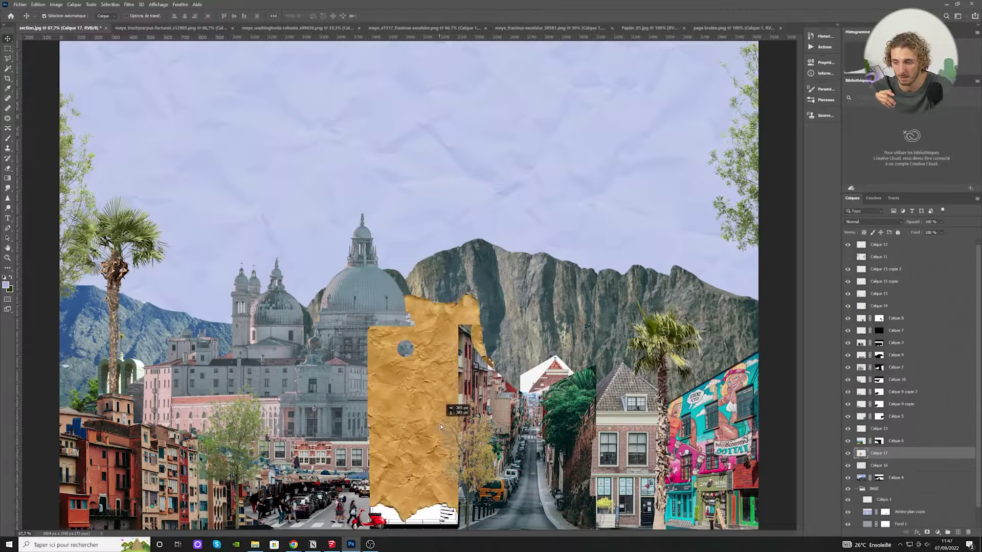
mouse_move(485, 295)
mouse_down()
mouse_move(486, 321)
mouse_move(502, 301)
mouse_up()
key(Return)
- Move the burnt paper layer into the BASE group above Arrière-plan copie, clip it to that layer and lower its opacity
scroll(929, 438, down, 1)
drag(930, 438, 900, 489)
alt+click(901, 490)
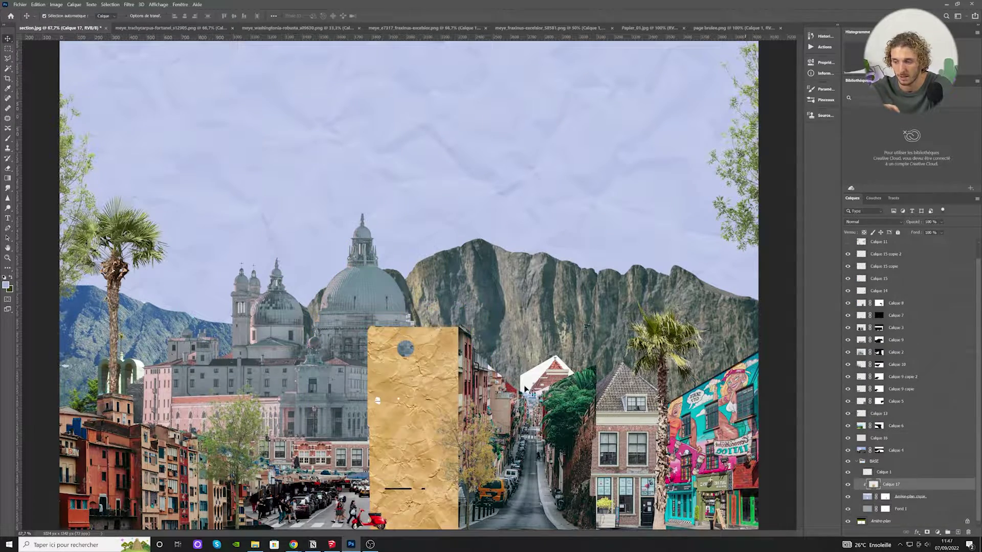
click(848, 484)
click(847, 485)
click(941, 222)
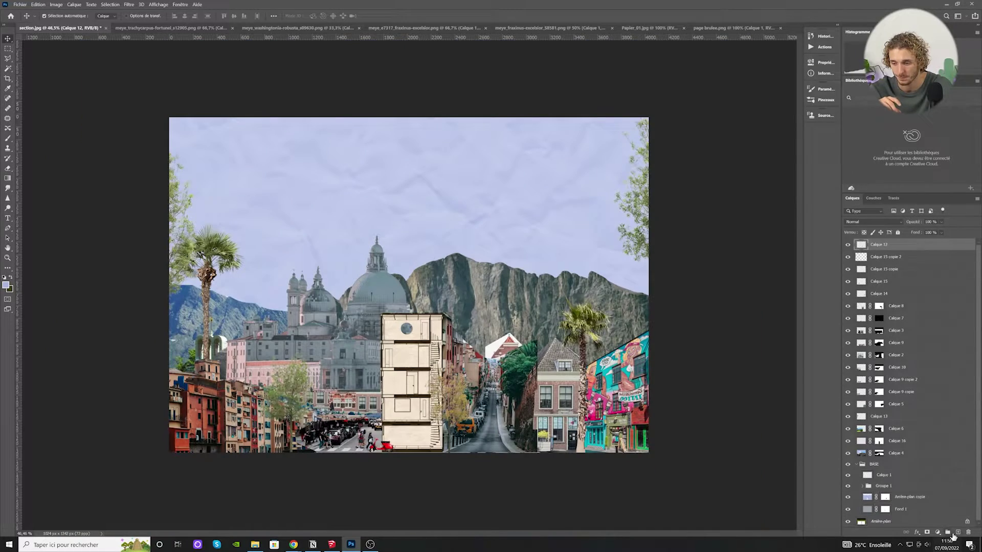
- Stamp a black couple silhouette in the section's top-floor room on the new top layer, using a People brush
click(48, 16)
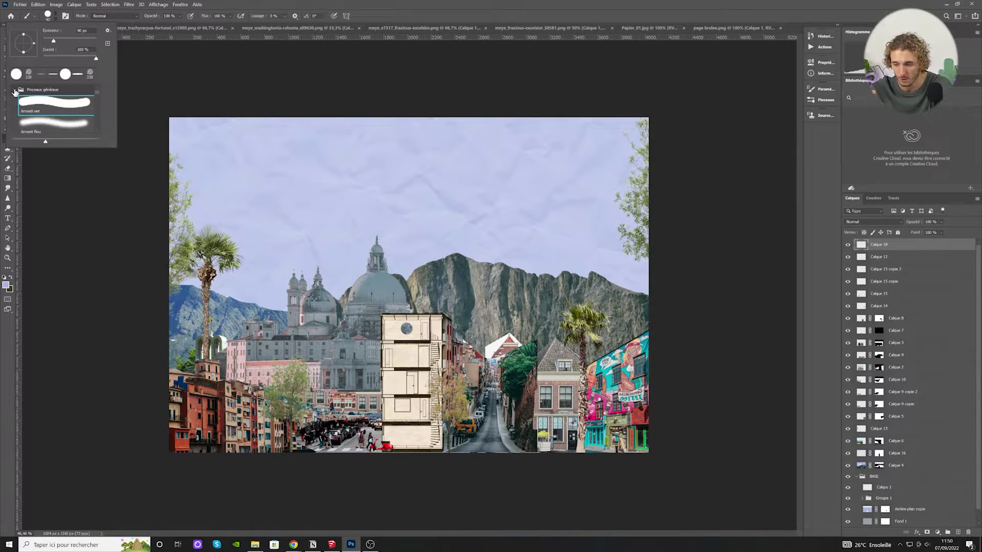
click(20, 89)
scroll(413, 311, up, 5)
key(d)
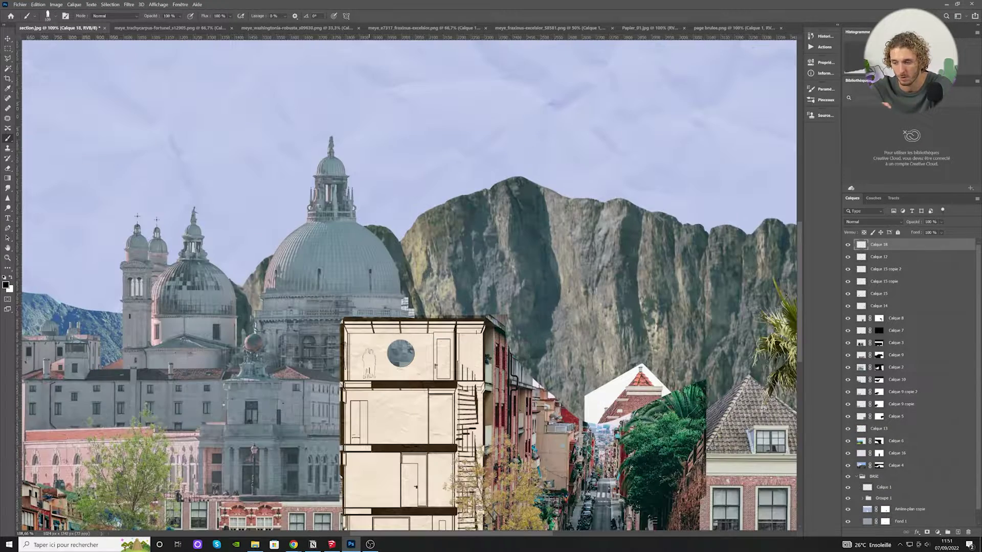
scroll(413, 307, down, 4)
click(369, 169)
- Enlarge the People brush to 187 px and stamp the black couple on the pavement beside the road, right of the section
right_click(419, 410)
right_click(409, 367)
mouse_move(475, 386)
mouse_down()
mouse_move(458, 386)
mouse_move(472, 386)
mouse_up()
click(646, 420)
- Choose the People 4 brush, adjust its size and stamp a black silhouette in the street foreground
click(48, 15)
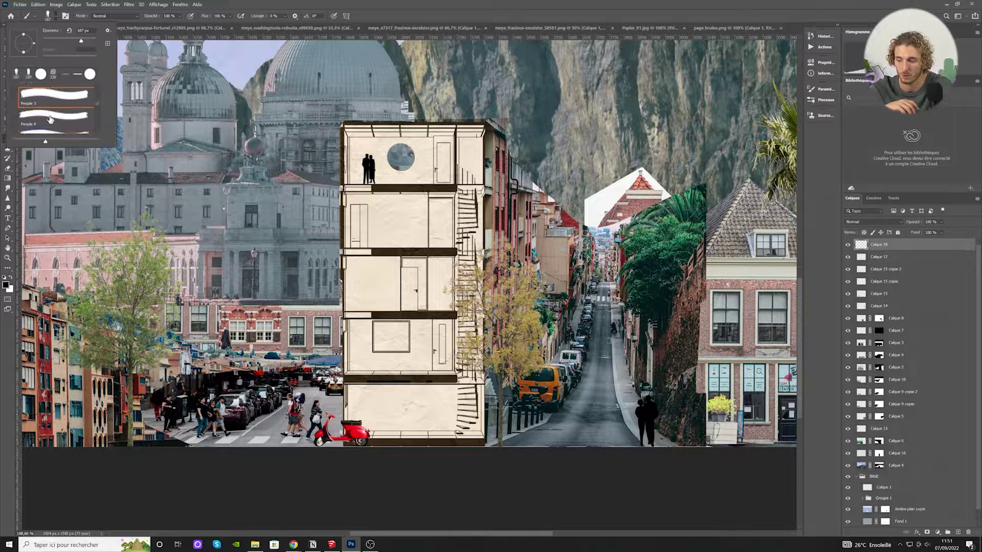
click(46, 109)
right_click(574, 401)
drag(638, 420, 641, 420)
key(Escape)
click(648, 424)
key(period)
- Stamp a white couple silhouette on the zebra crossing left of the section
right_click(336, 269)
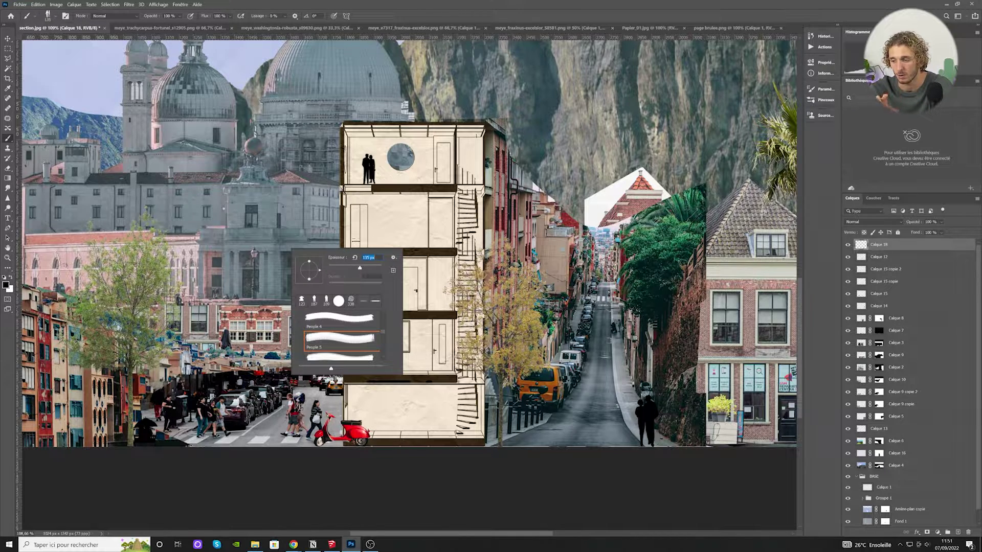
key(Escape)
click(261, 404)
- Change the People brush and its size and stamp a black standing figure beside the section's ground-floor stairs
right_click(293, 274)
drag(369, 290, 318, 291)
click(439, 431)
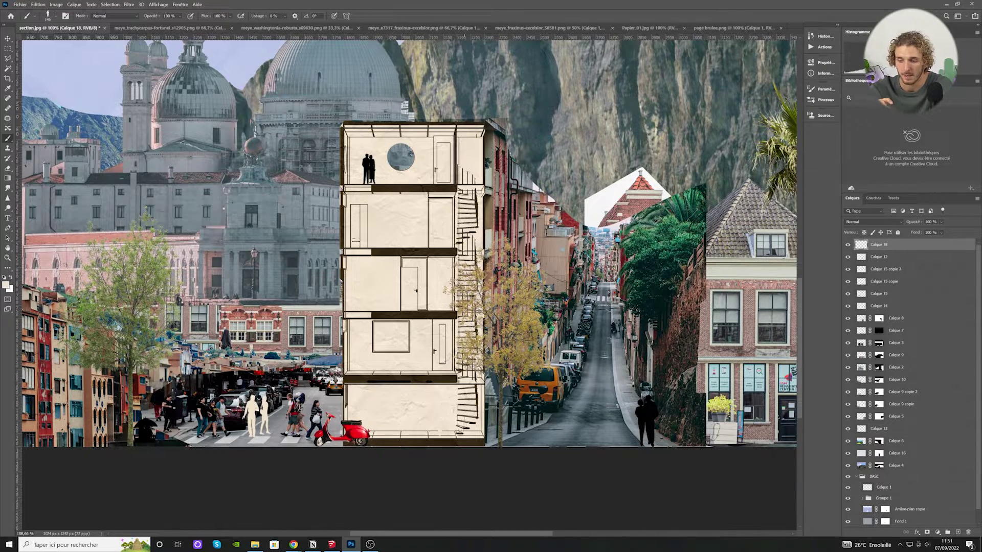
right_click(250, 269)
right_click(541, 405)
key(Escape)
- Switch the paint colour to white and stamp silhouettes in the middle of the road with the People 7 brush
key(x)
right_click(610, 372)
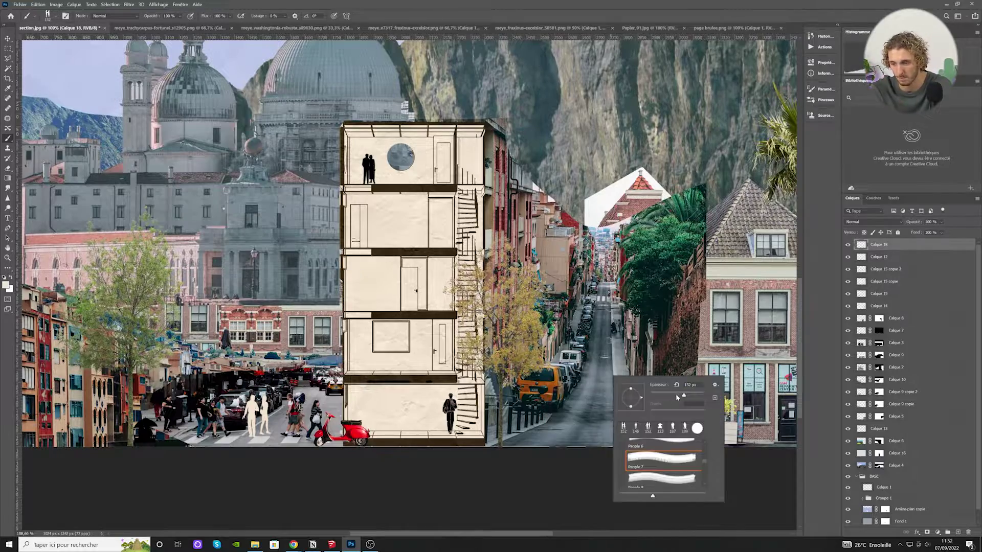
click(609, 367)
- Stamp a black figure in the section's middle-floor room with the People 9 brush at 112 px
scroll(608, 367, down, 5)
click(51, 15)
scroll(56, 107, down, 2)
click(56, 117)
right_click(416, 357)
key(Escape)
key(d)
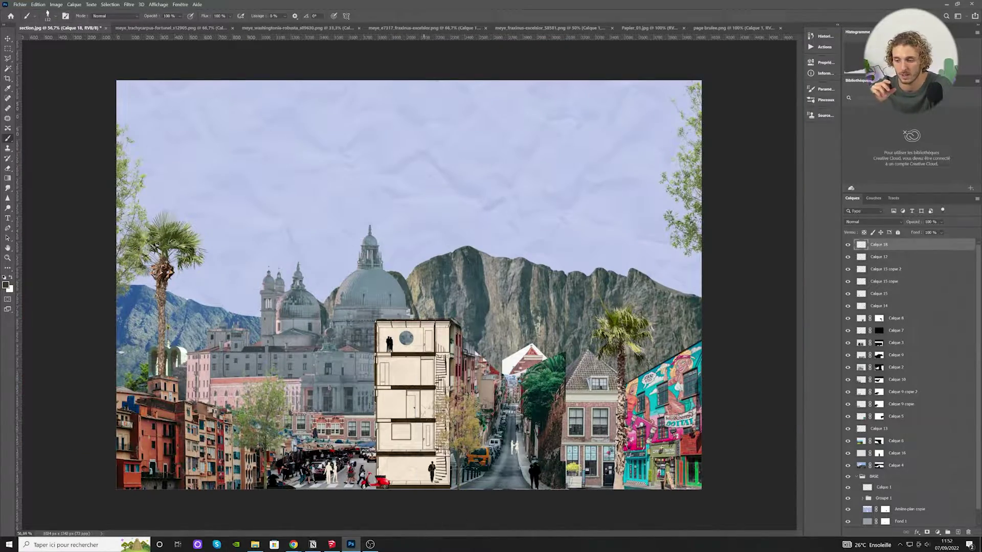
scroll(440, 411, up, 5)
click(401, 414)
scroll(401, 413, down, 5)
- Stamp a jumping figure on the road with another People brush, using a light colour sampled from the image
click(54, 16)
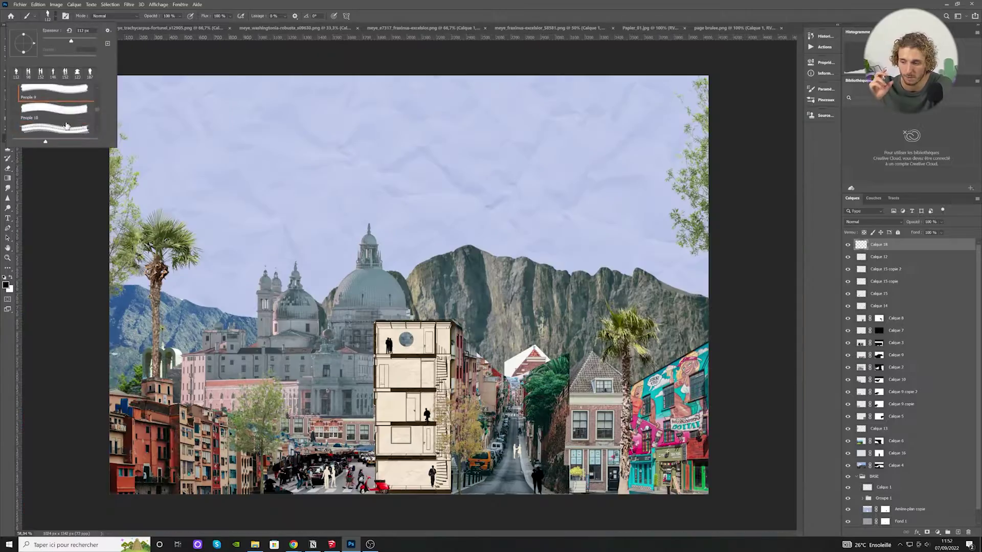
click(66, 125)
right_click(395, 327)
alt+click(443, 378)
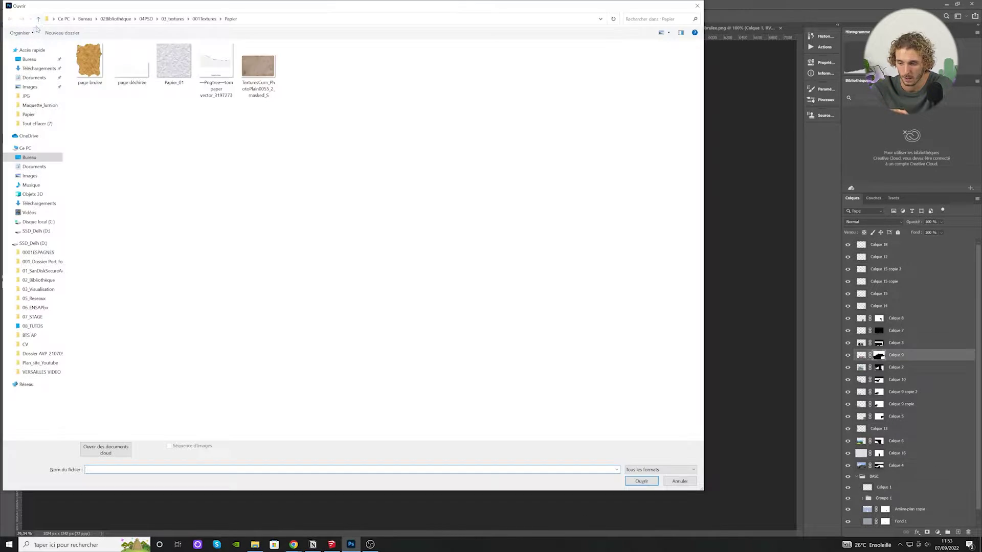
- Open the meye_tilia-europaea-pallida tree image from the 01_Nature_cut_out > Trees > Front > Trees > Feuillus folder
click(38, 19)
click(39, 19)
click(39, 19)
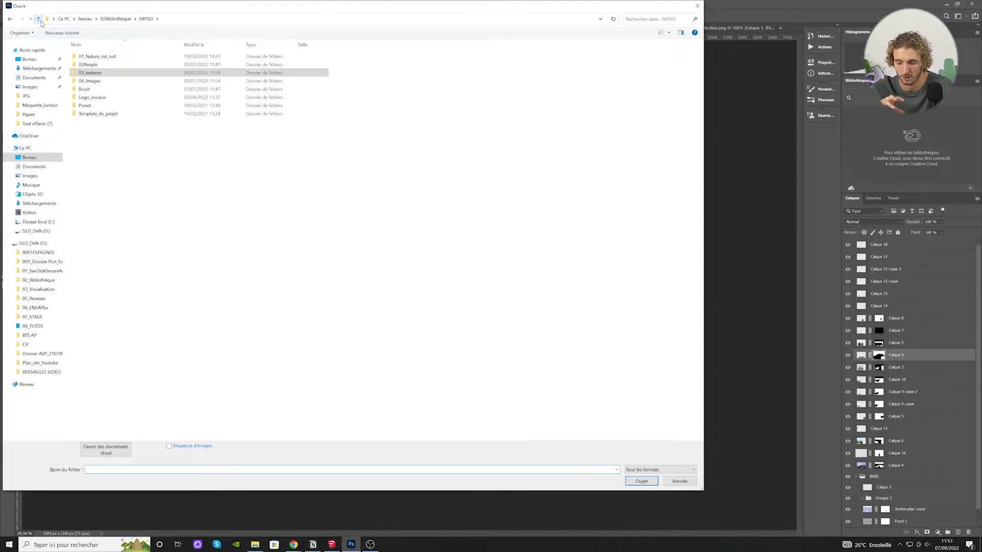
double_click(108, 58)
double_click(107, 63)
double_click(107, 65)
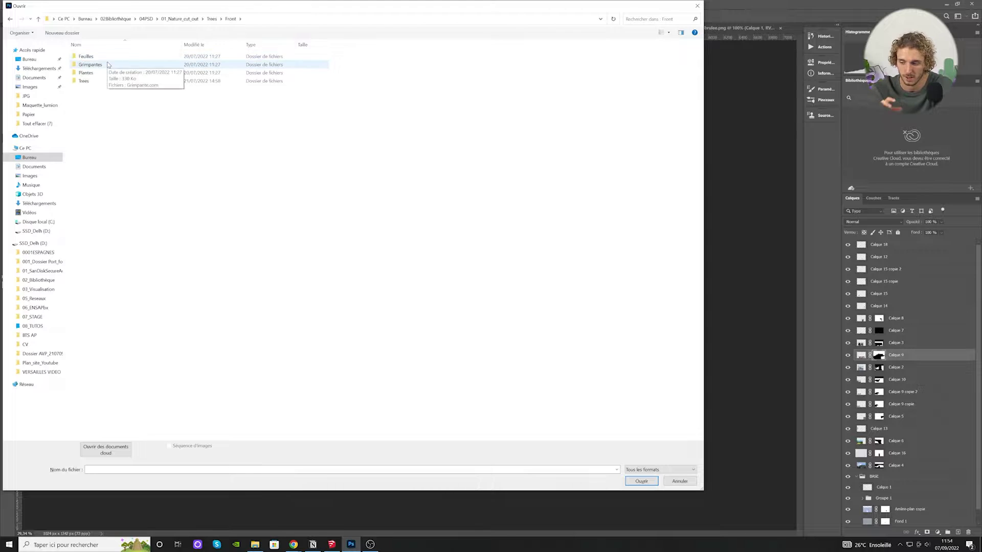
double_click(84, 81)
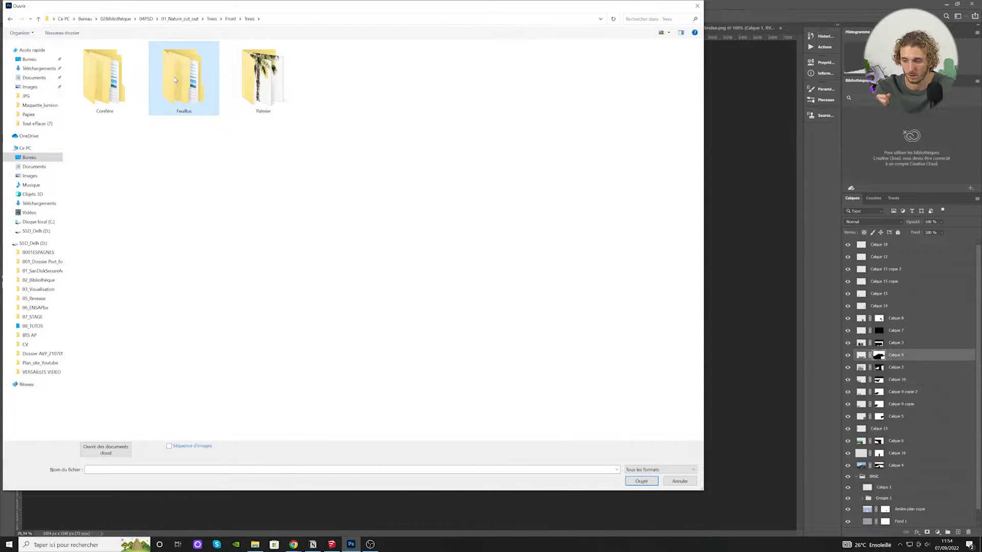
double_click(183, 76)
double_click(245, 235)
double_click(348, 66)
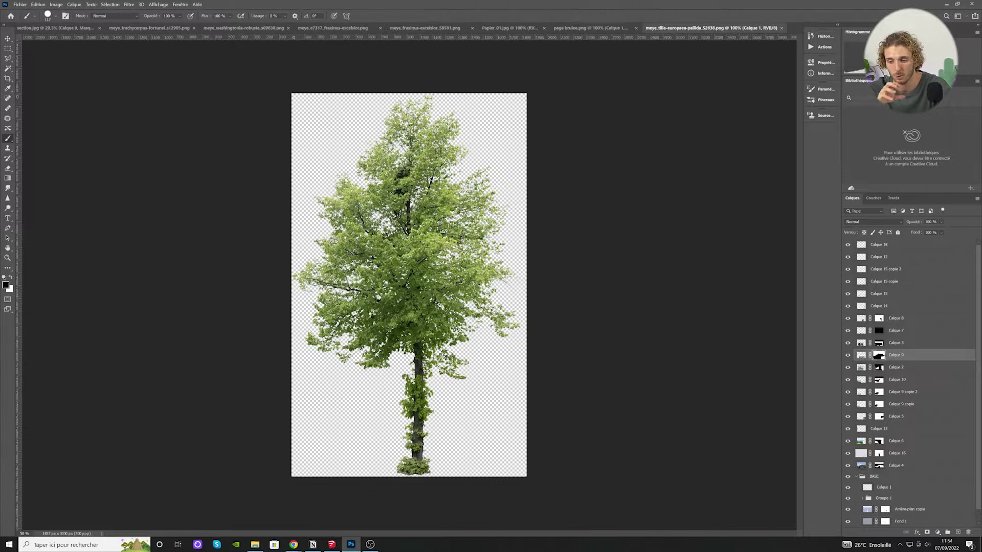
- Bring the linden tree into section.jpg at the canvas's lower-left corner and duplicate it over the middle of the scene
key(v)
drag(388, 204, 250, 314)
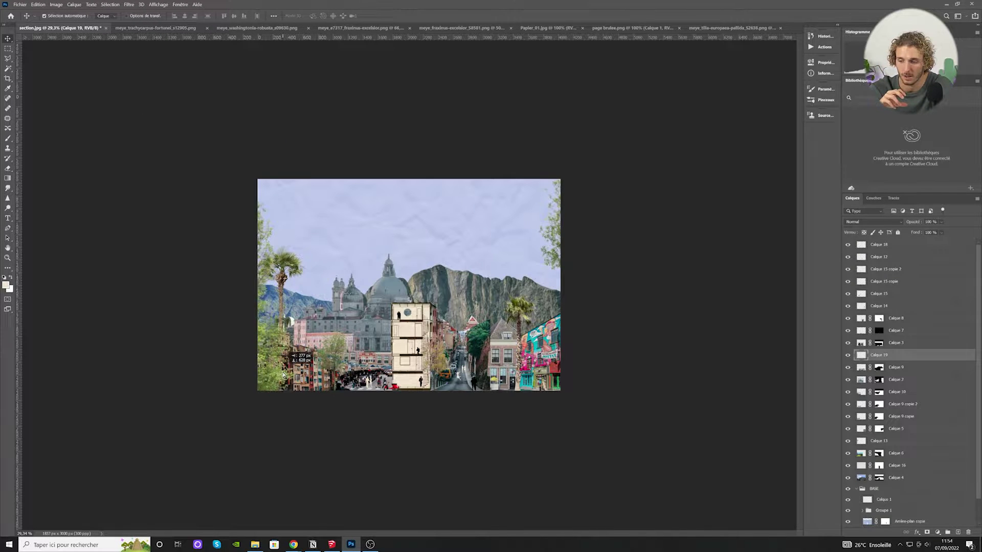
alt+drag(275, 374, 492, 266)
- Scale the duplicated tree to about 26% and place it at the left edge of the section's upper floors
key(ctrl+t)
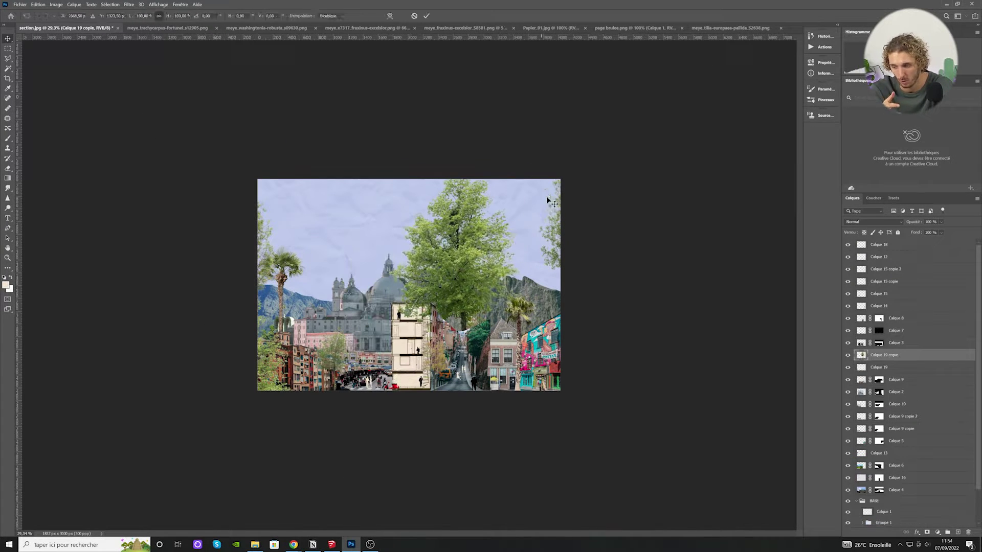
drag(523, 167, 392, 303)
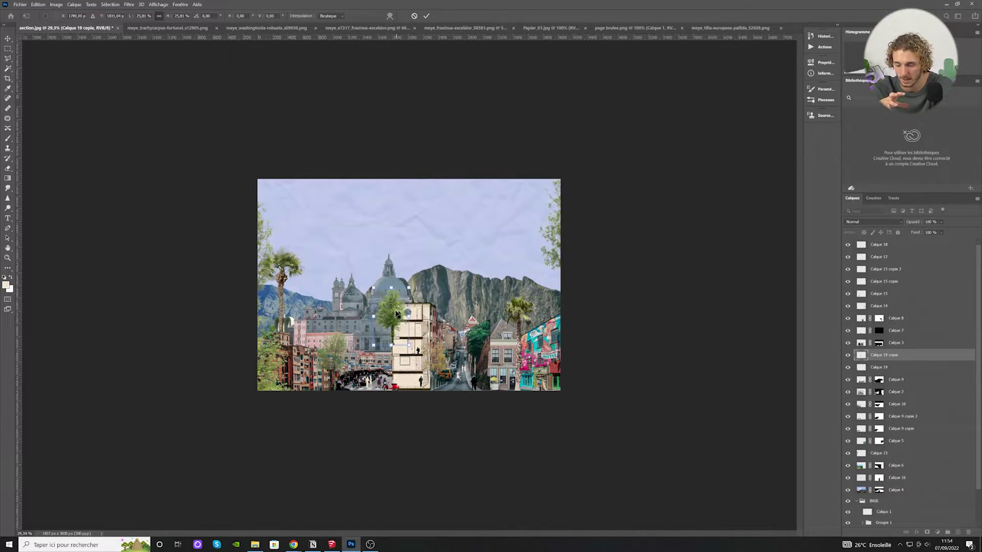
key(Return)
- Invert the selection around the section and mask Calque 19 copie with it to hide the tree in front of the building
scroll(400, 316, up, 8)
scroll(386, 327, up, 3)
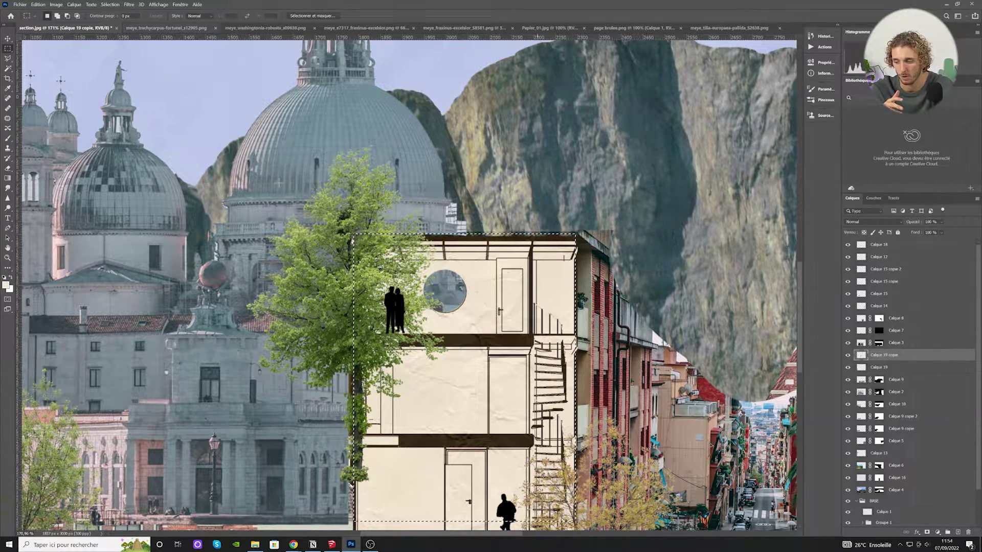
click(113, 5)
click(128, 42)
click(927, 532)
scroll(479, 347, down, 12)
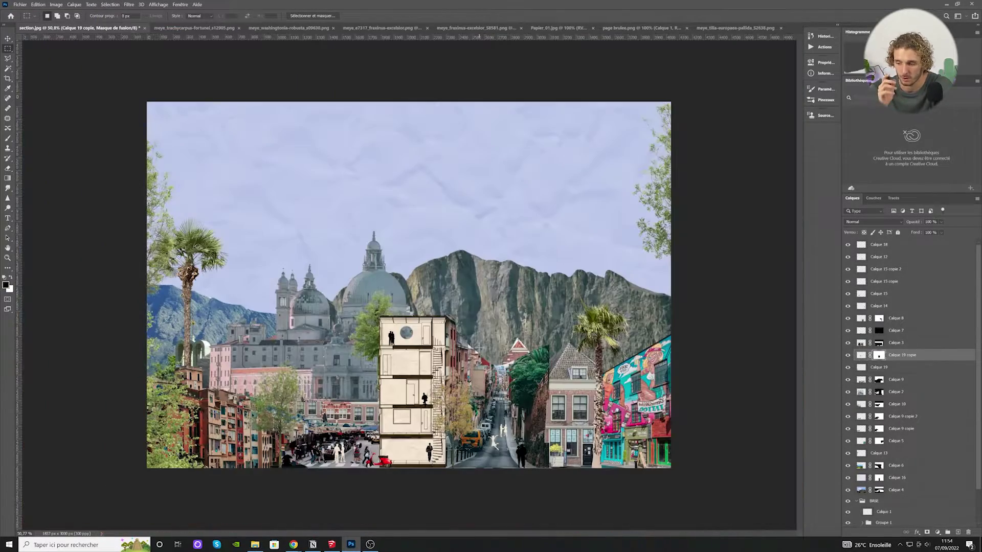
- Merge all visible layers into a new layer above Calque 18
key(v)
scroll(440, 286, down, 2)
scroll(440, 287, up, 1)
click(866, 250)
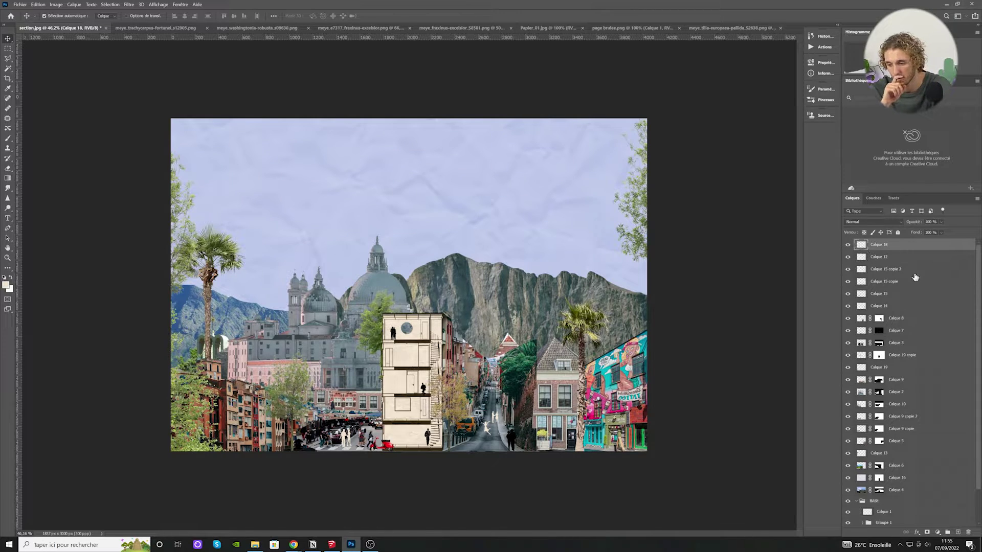
key(ctrl+alt+shift+e)
- Open the merged layer in the Camera Raw filter and set Température to +1, Exposition to +0,20 and Contraste to +20
click(129, 4)
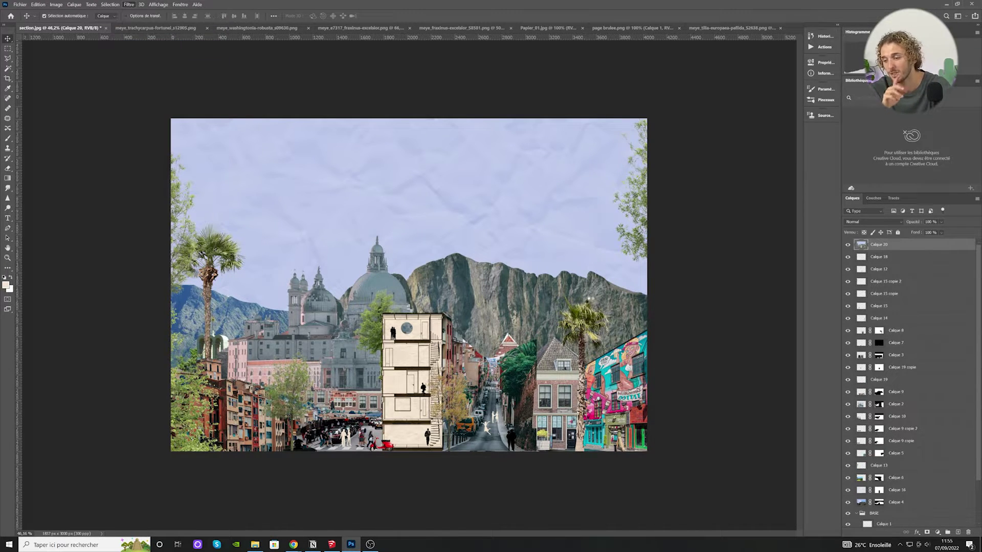
click(128, 4)
click(145, 52)
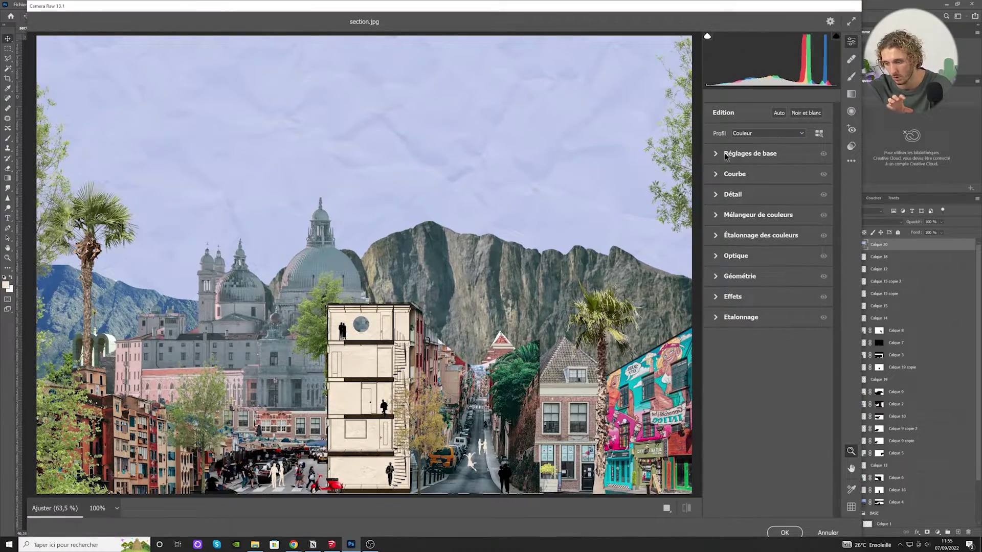
click(725, 153)
drag(768, 194, 766, 198)
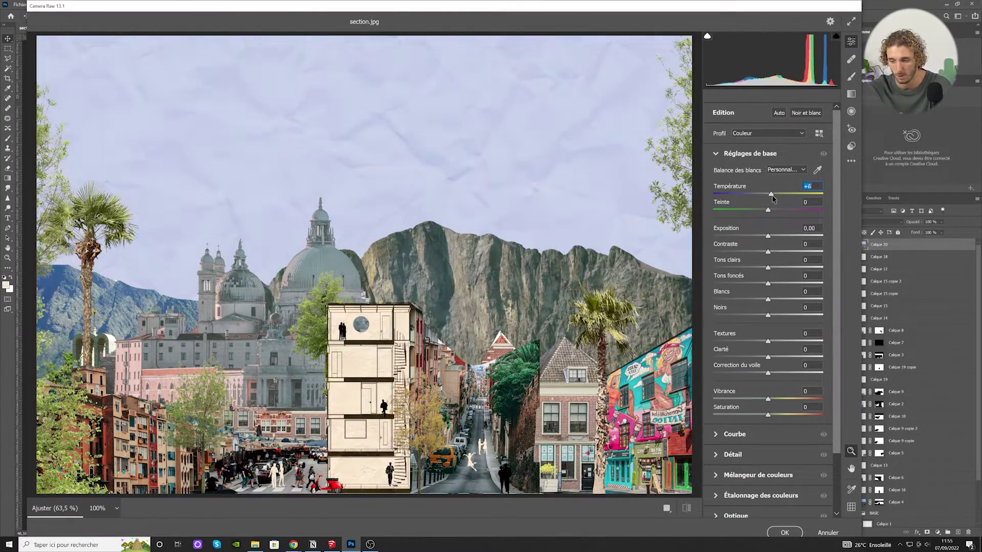
drag(773, 237, 778, 252)
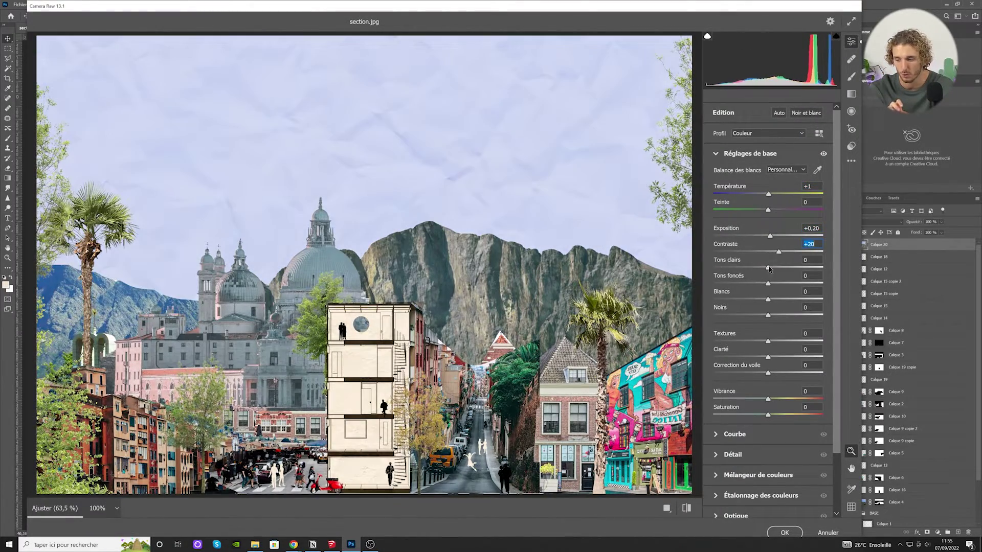
- Show the preview at 33% and set Tons clairs to -3, Tons foncés to -17, Blancs to +17 and Noirs to -34
click(117, 508)
click(118, 508)
click(117, 508)
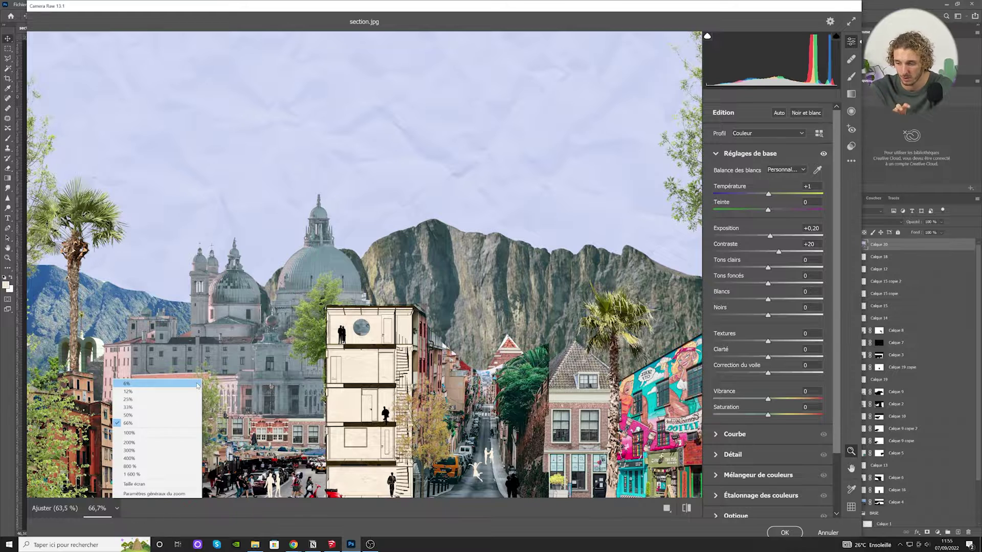
click(128, 407)
drag(755, 262, 778, 299)
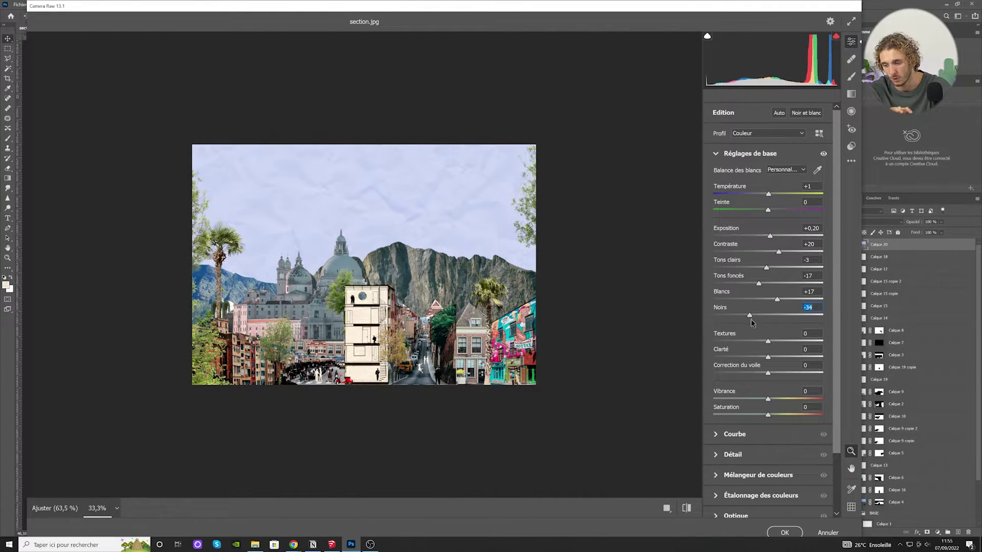
- Add a Grain of 17 and a Vignetage of -28 in the Camera Raw effects
click(750, 153)
click(732, 296)
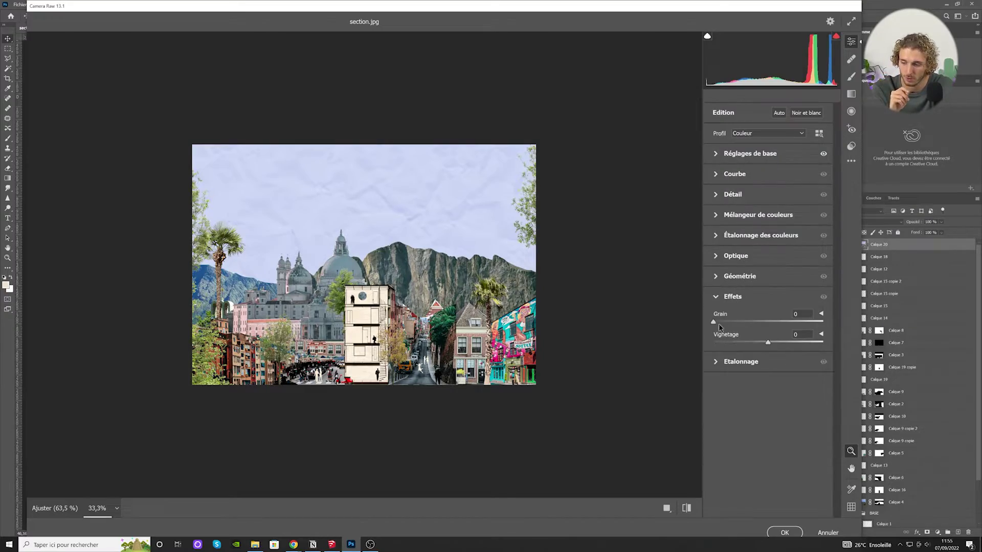
drag(768, 346, 753, 344)
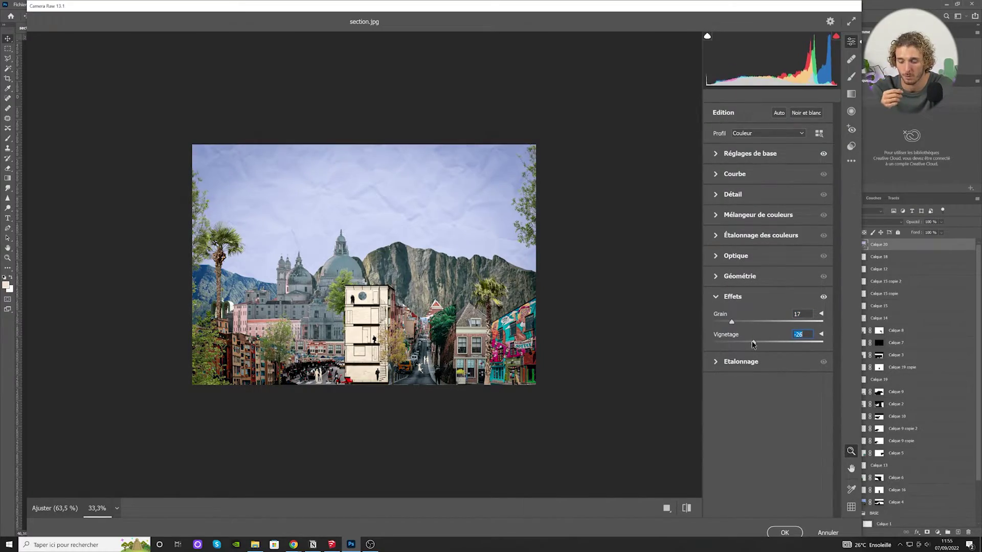